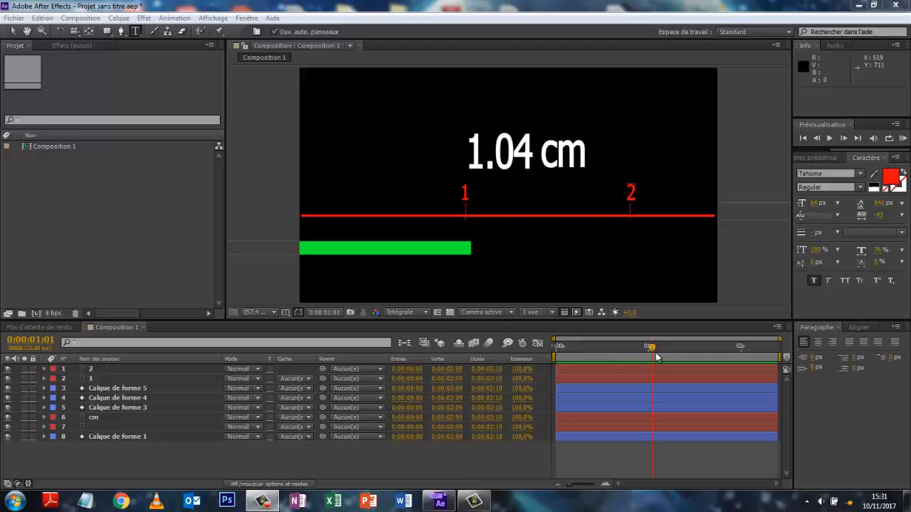
- Play back the finished counter animation in Composition 1 from its first frame
left_click_drag(653, 349, 431, 462)
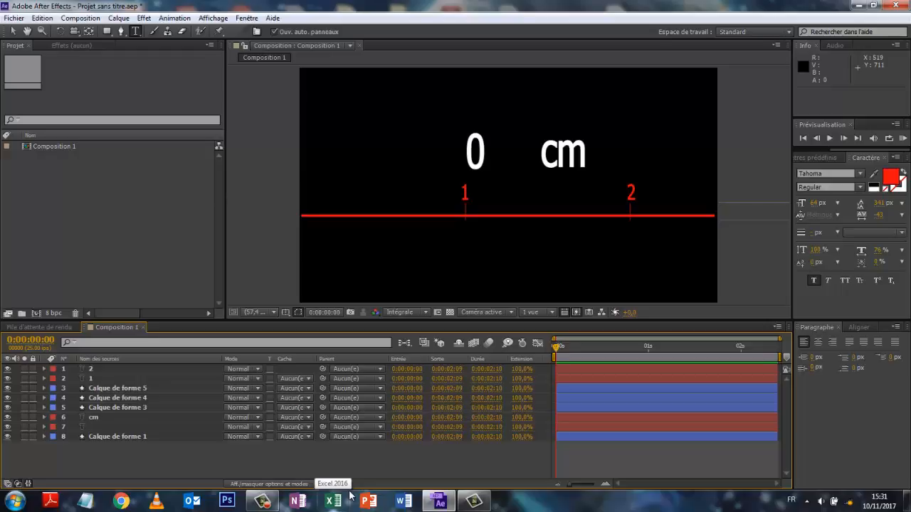
key("space")
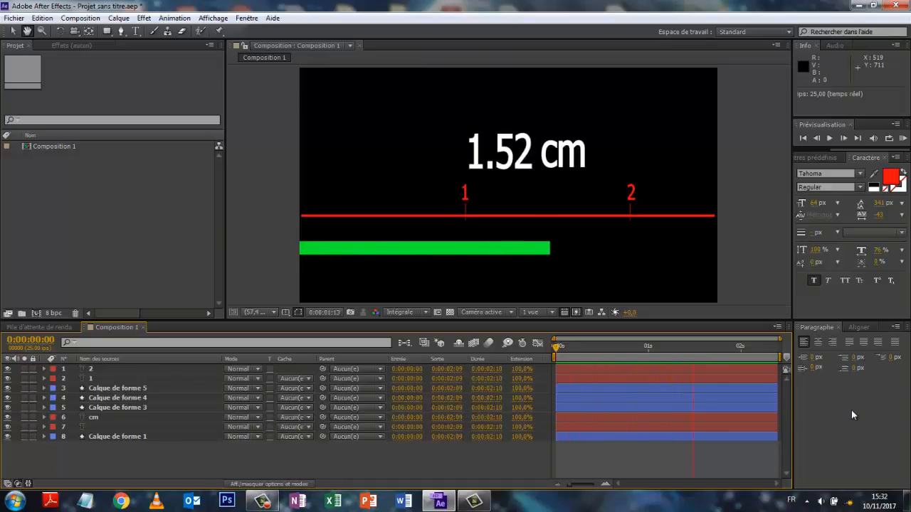
key("ctrl+t")
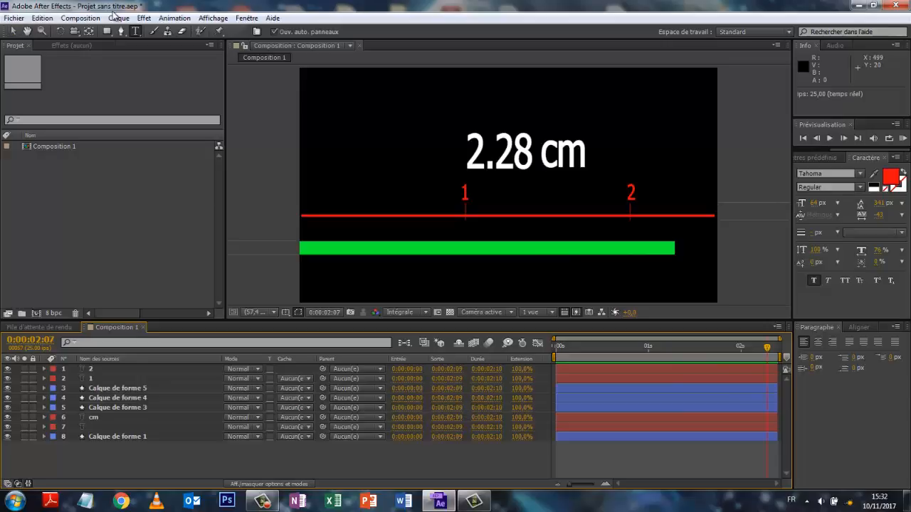
- Create a new composition named Composition 2 at 960 x 720 px, 25 fps, with a duration of 0:00:02:10
left_click(80, 18)
left_click(99, 44)
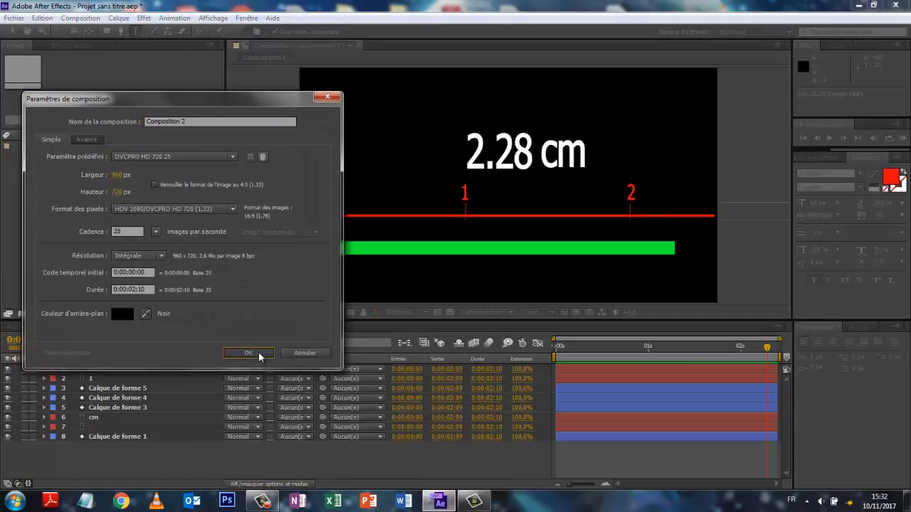
left_click(248, 353)
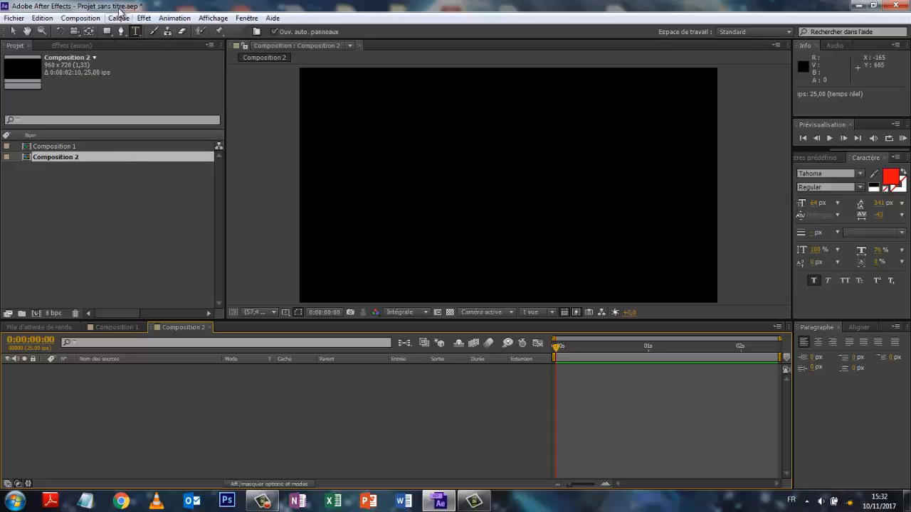
- Add an empty text layer to Composition 2
left_click(118, 17)
mouse_move(133, 33)
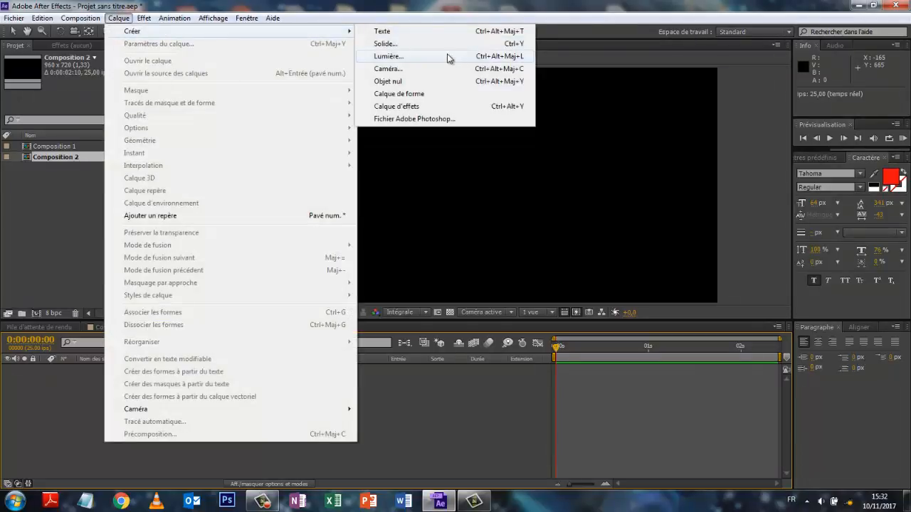
left_click(405, 32)
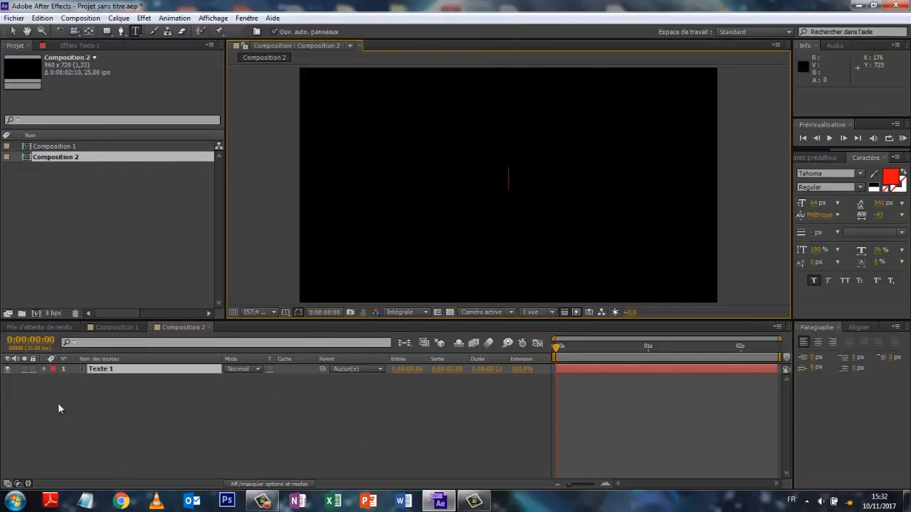
- Apply the expression "time" to the text layer's source text and preview the running counter
left_click(45, 369)
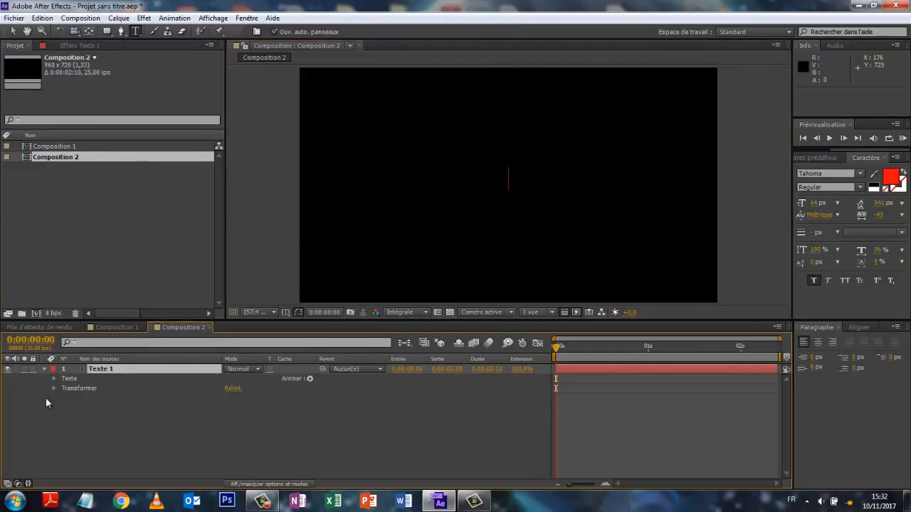
left_click(53, 379)
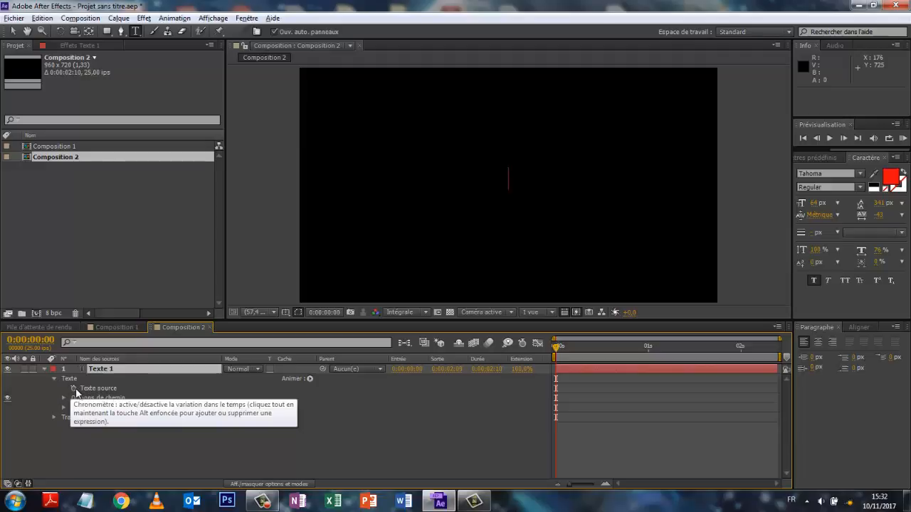
left_click(73, 390, "alt")
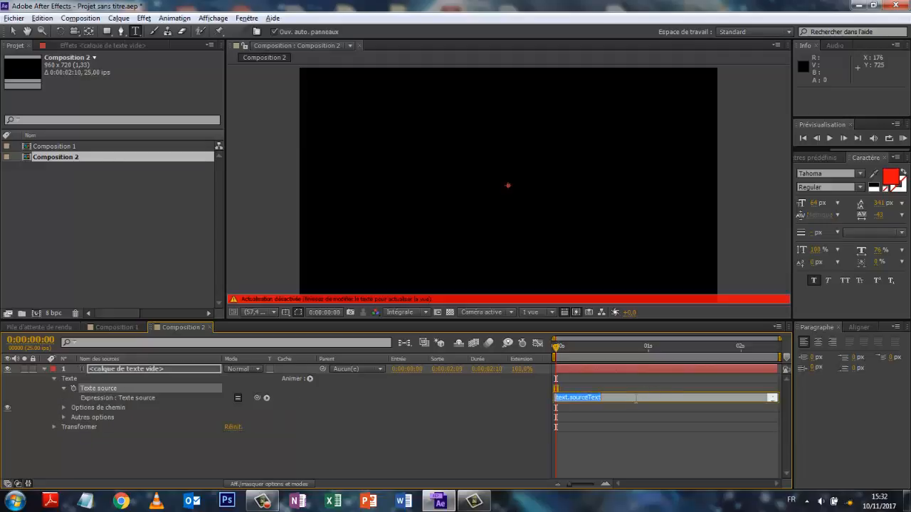
key("BackSpace")
left_click(430, 449)
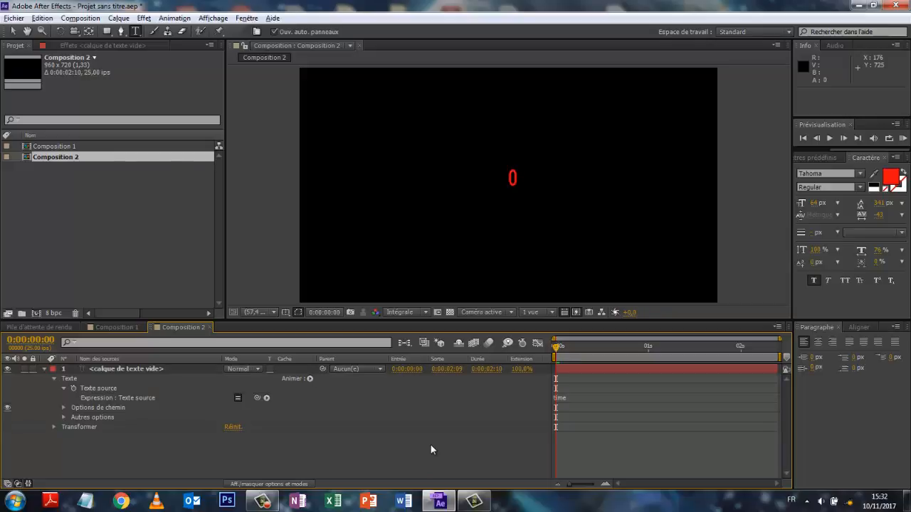
key("space")
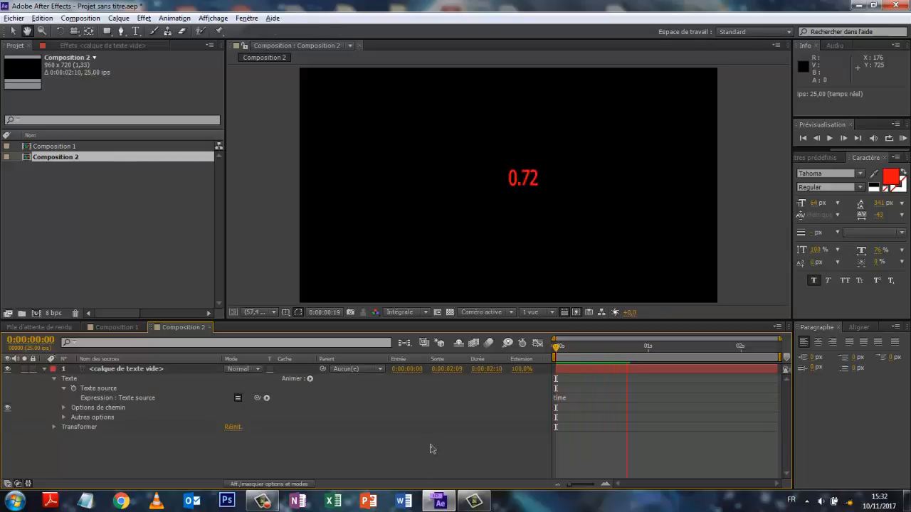
key("space")
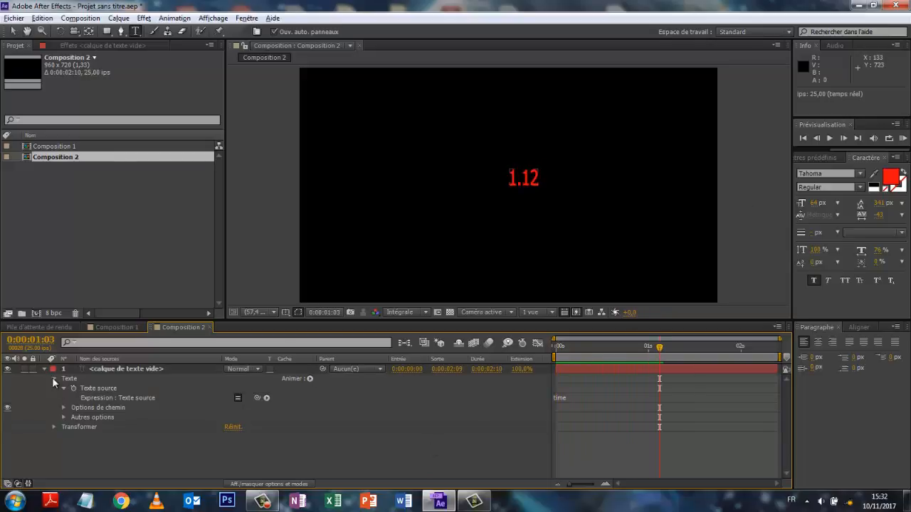
- Set the fill colour of the counter text to white (FFFFFF)
left_click(80, 367)
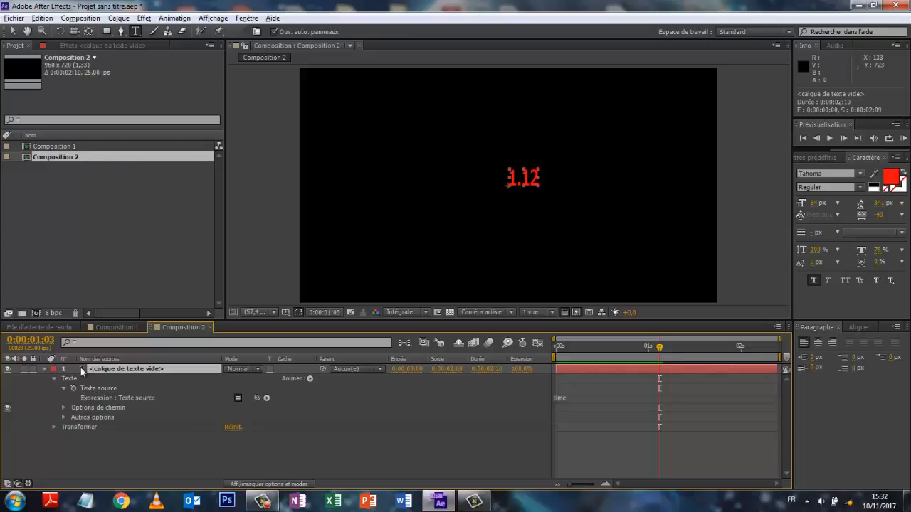
double_click(81, 367)
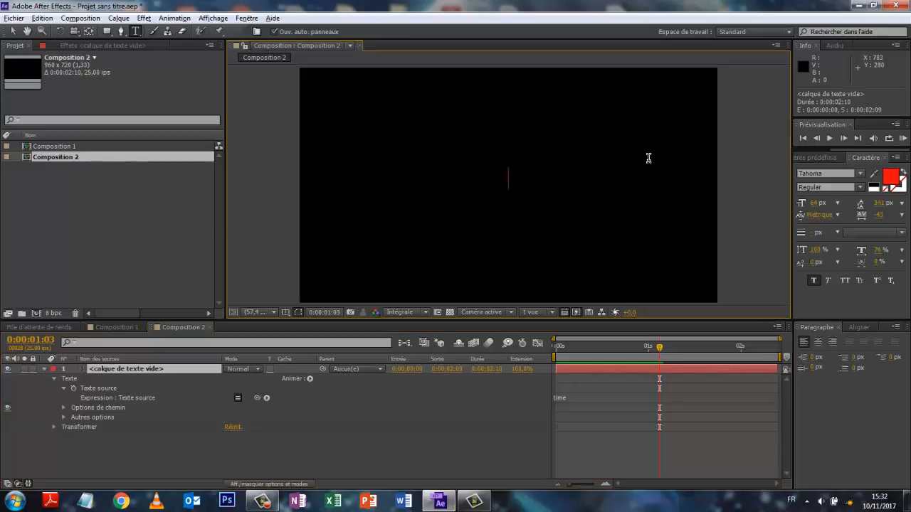
left_click(896, 186)
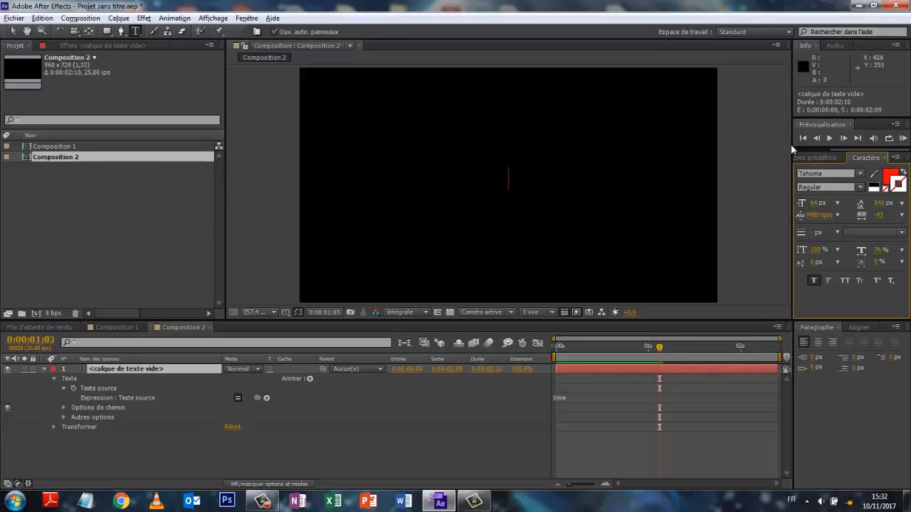
left_click(890, 178)
left_click(892, 176)
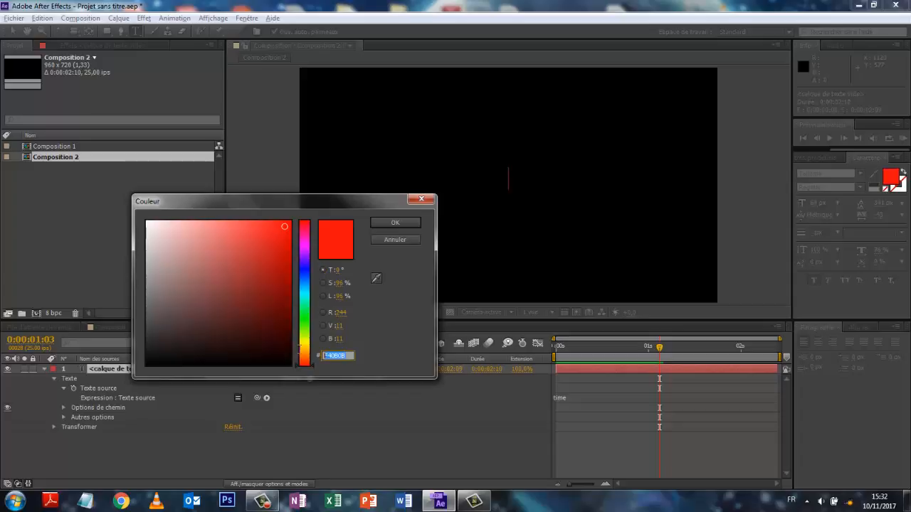
type("F")
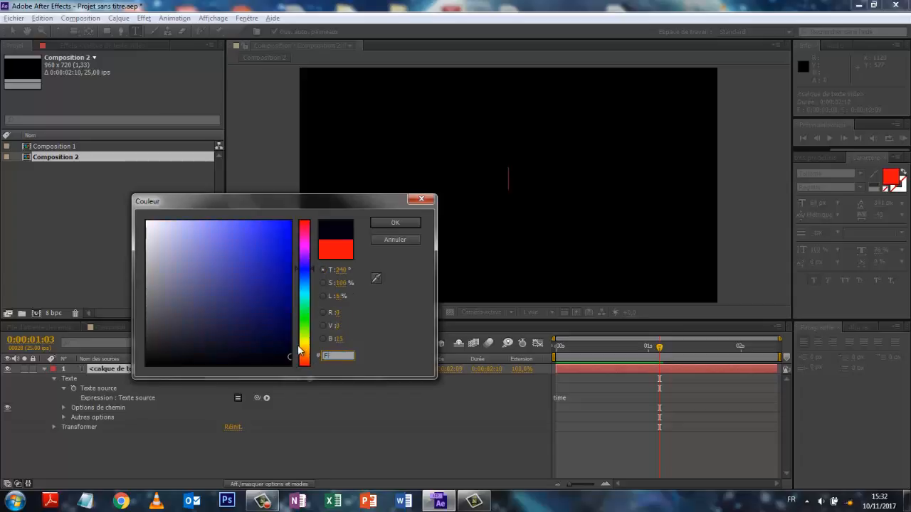
type("FFFFF")
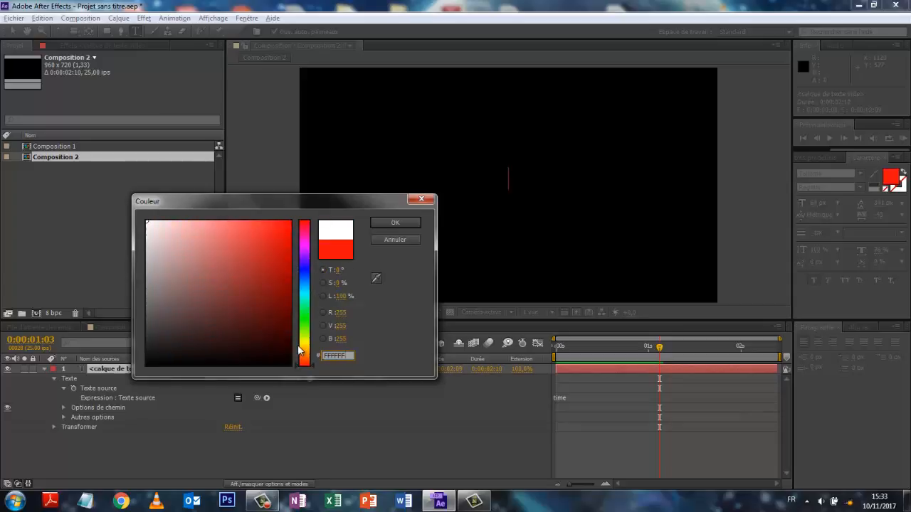
key("Return")
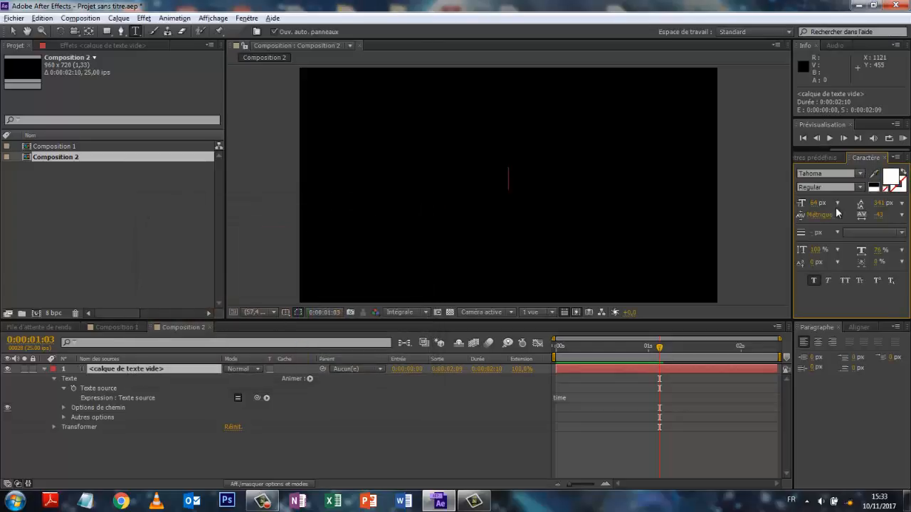
- Set the counter's font size to 110 px and play the composition from the start
left_click_drag(818, 205, 847, 205)
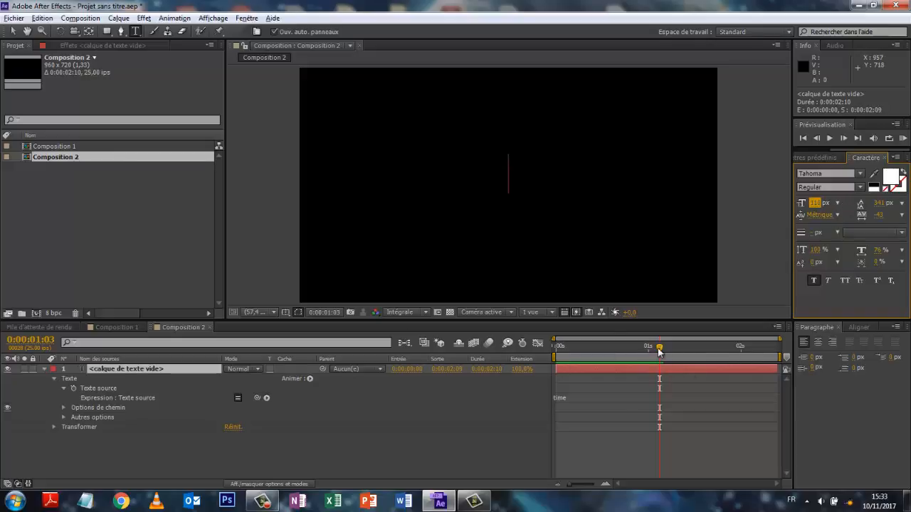
left_click_drag(658, 349, 268, 395)
key("space")
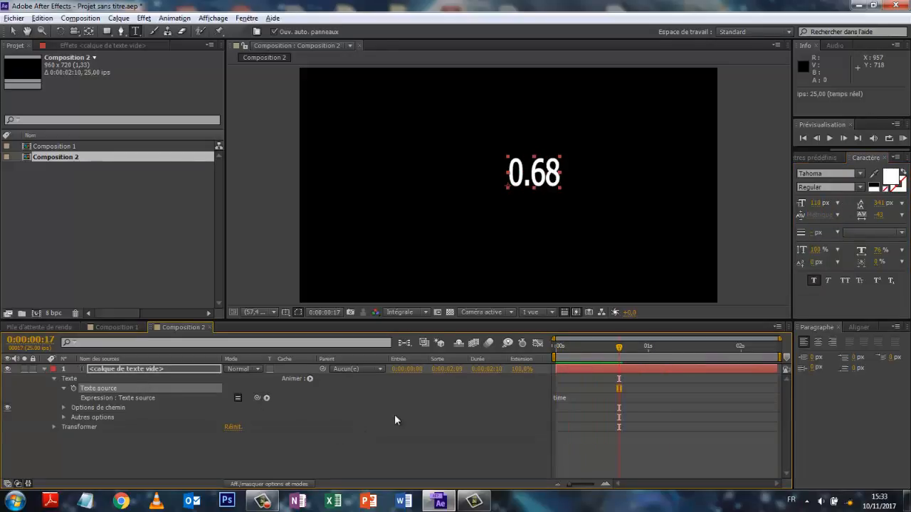
- Move the counter text up to about 415.9, 258.9 in the frame and collapse its layer properties
left_click(13, 31)
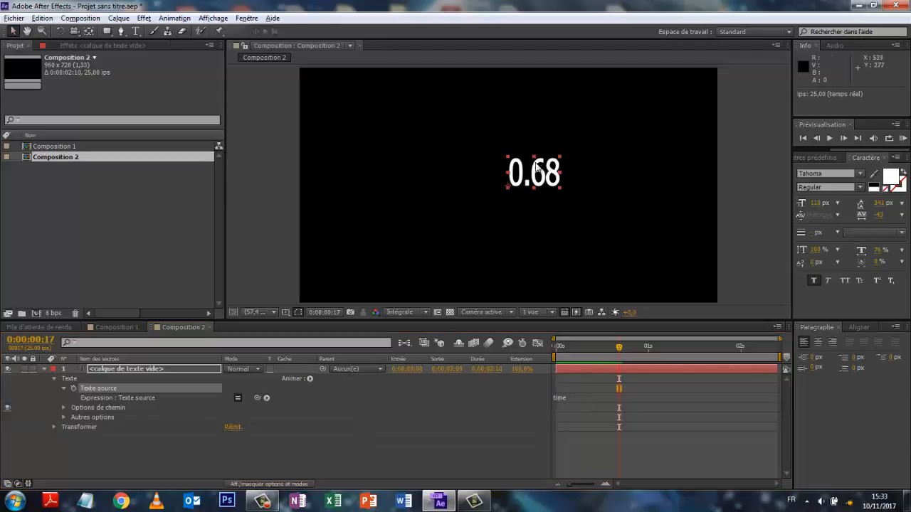
left_click_drag(532, 171, 504, 135)
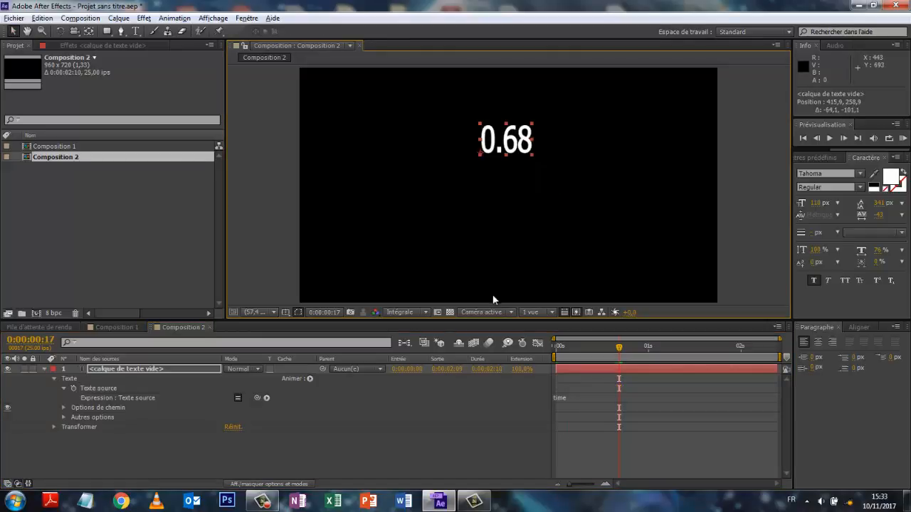
left_click(44, 369)
left_click(71, 455)
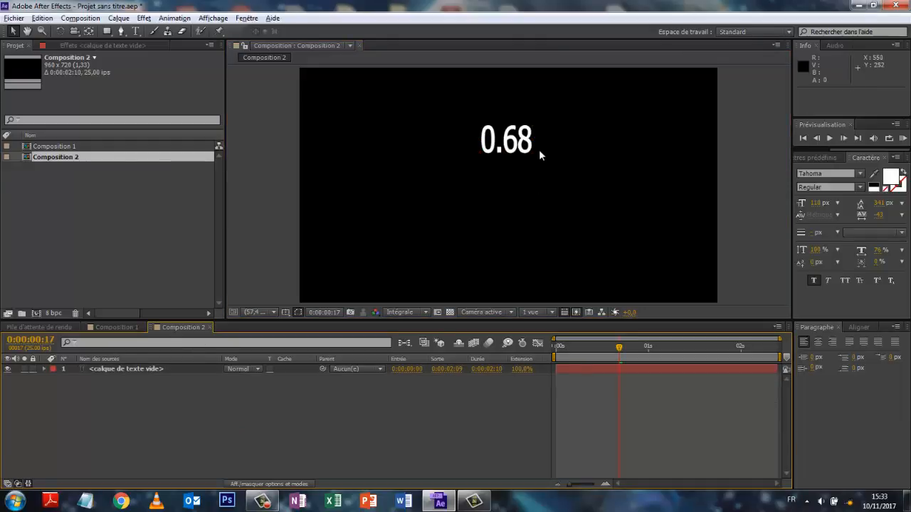
- Add a "cm" text layer just right of the counter and align it with the digits' baseline
left_click(135, 30)
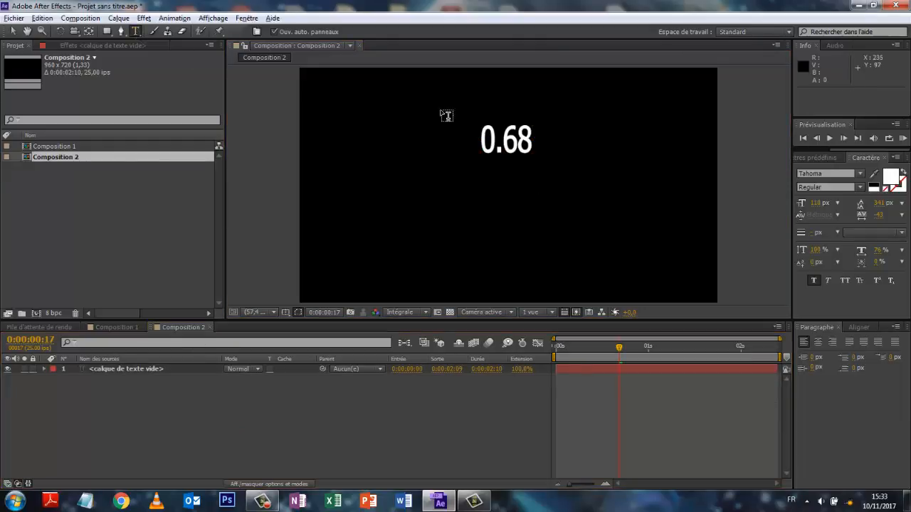
left_click(545, 145)
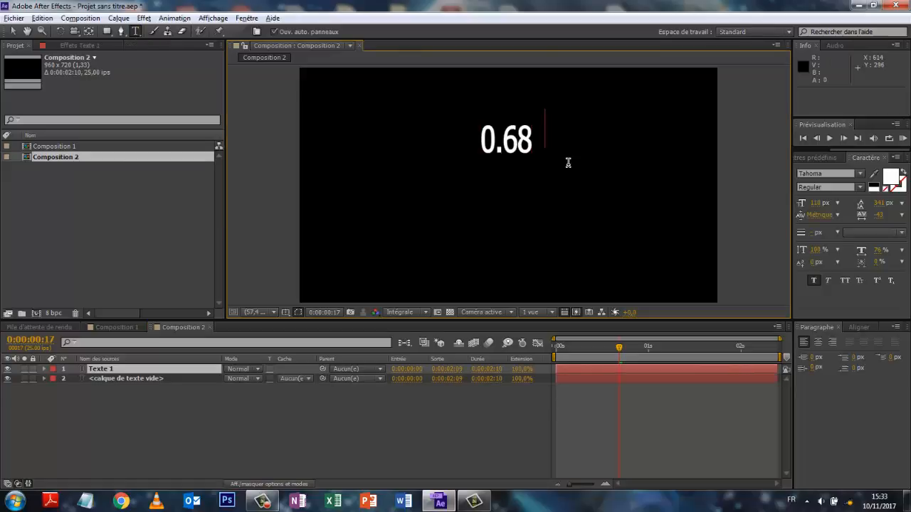
type("cm")
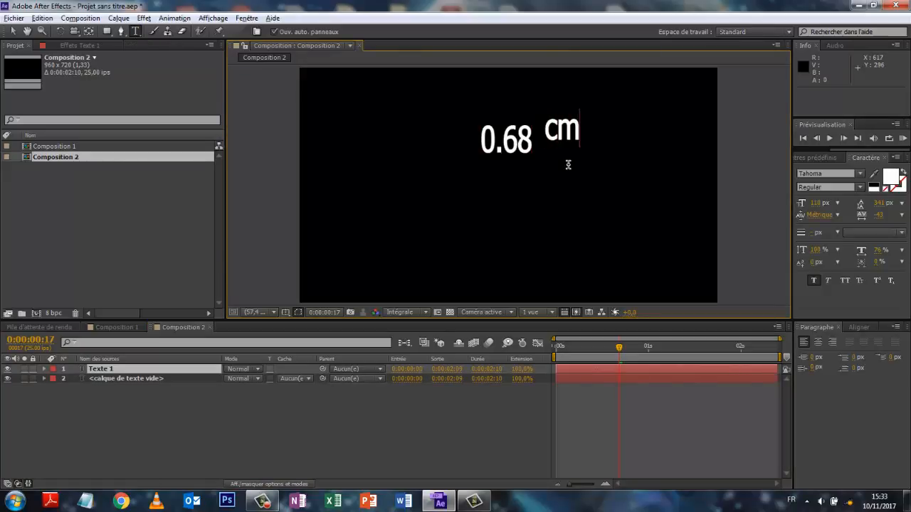
left_click(13, 31)
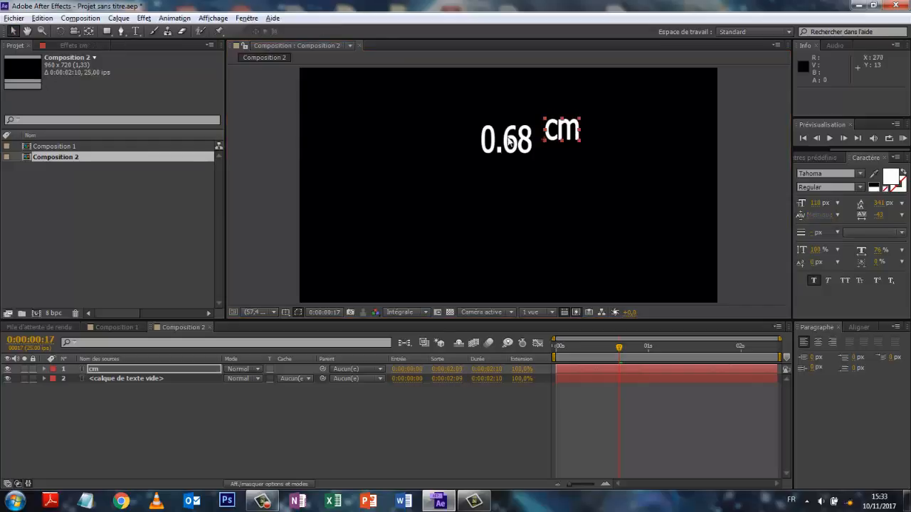
left_click_drag(564, 128, 564, 142)
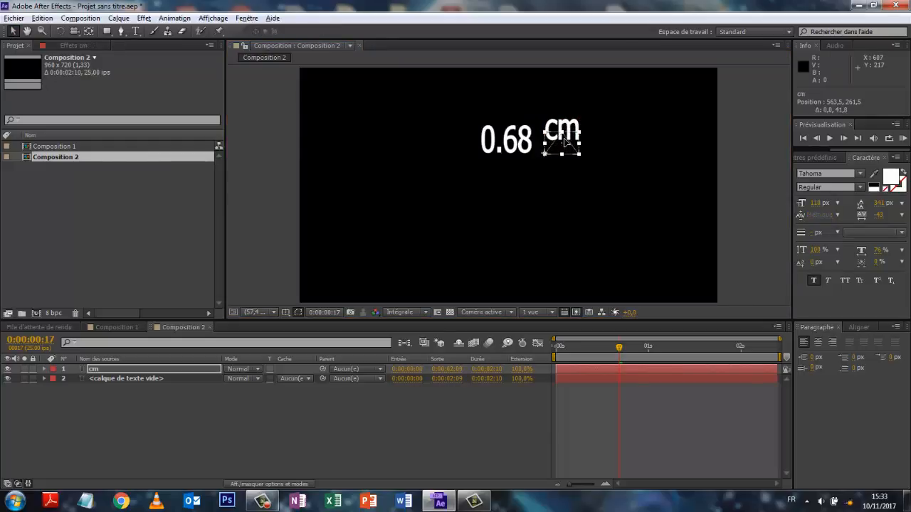
left_click(432, 439)
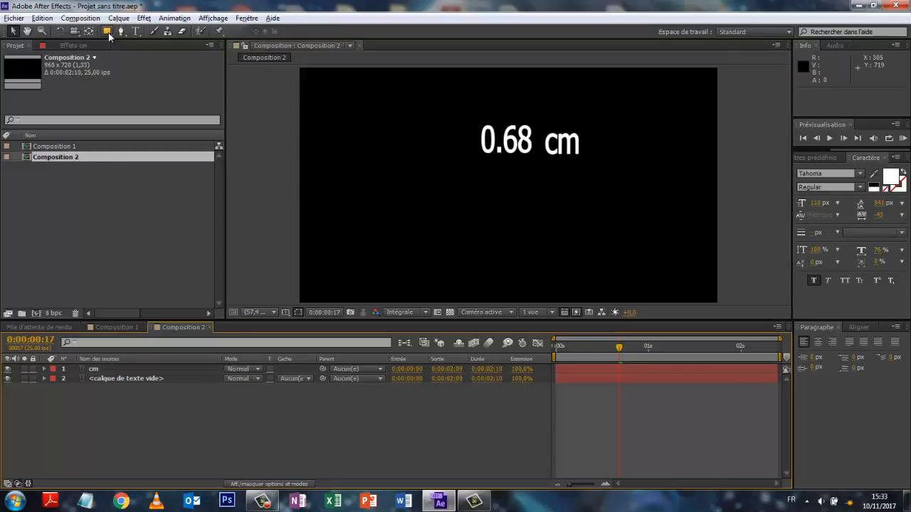
- Draw a small red-filled rectangle on a new shape layer, below and left of the counter, and centre its anchor point
left_click_drag(108, 32, 136, 34)
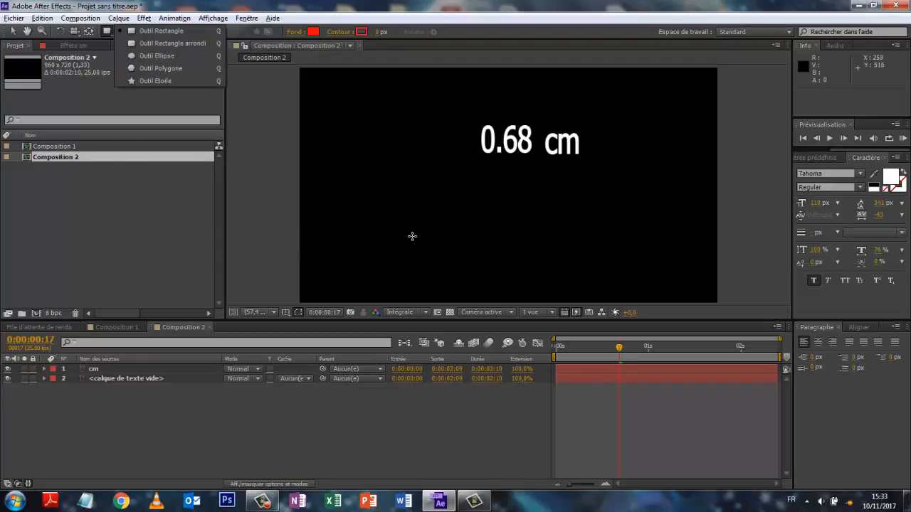
left_click_drag(411, 235, 445, 254)
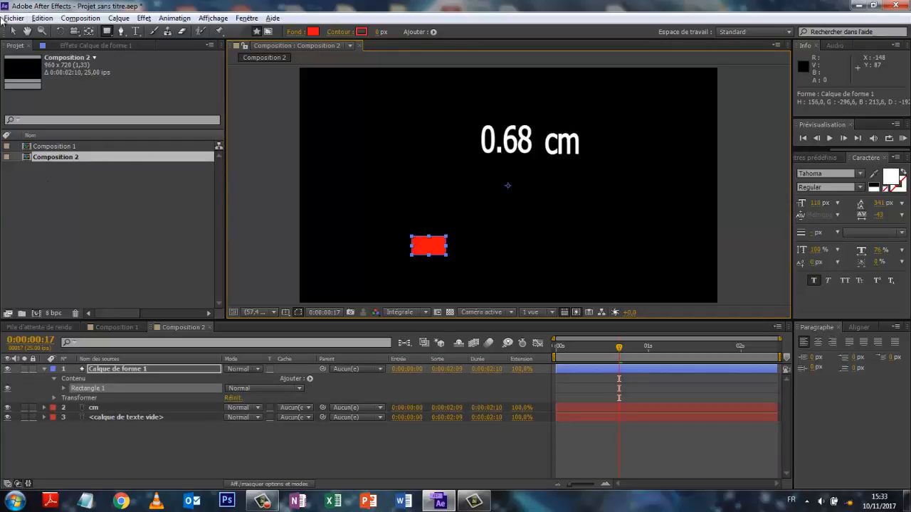
left_click(88, 33)
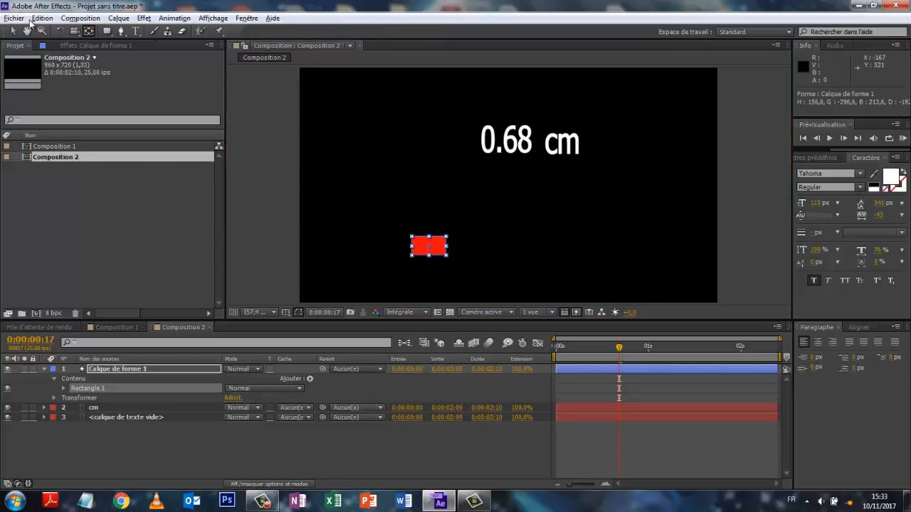
left_click(150, 428)
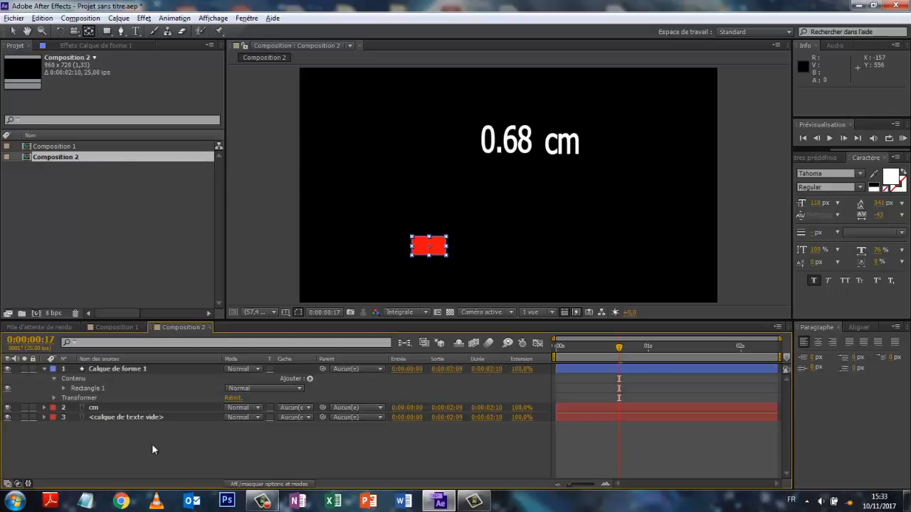
- Move the red rectangle against the frame's left edge and recentre its anchor point on the shape
left_click(13, 30)
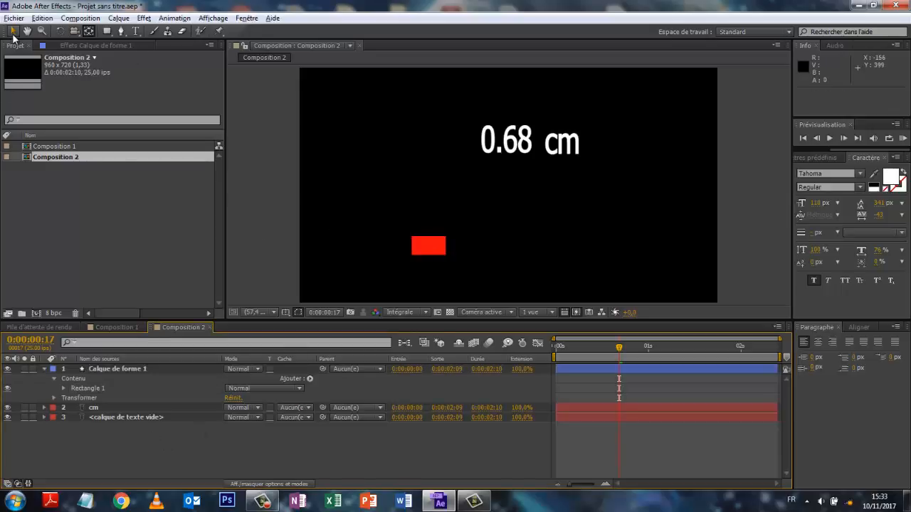
left_click_drag(426, 239, 321, 243)
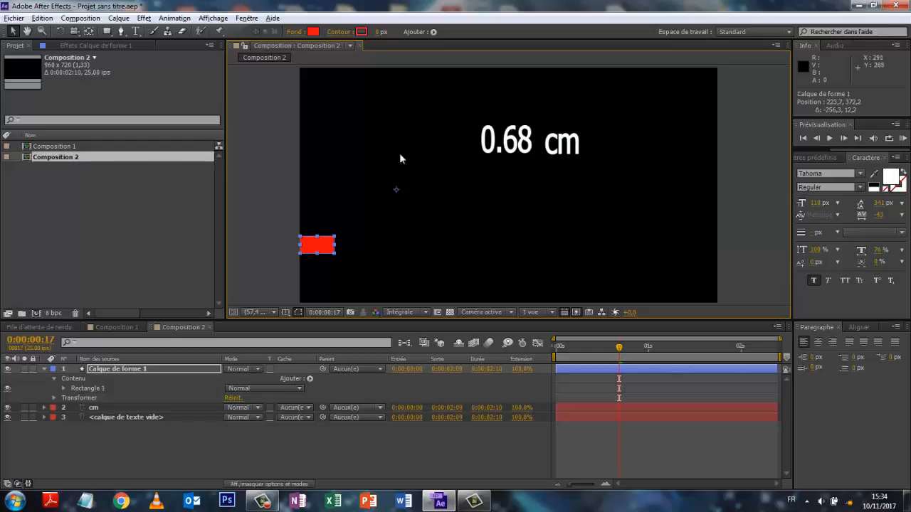
left_click(87, 33)
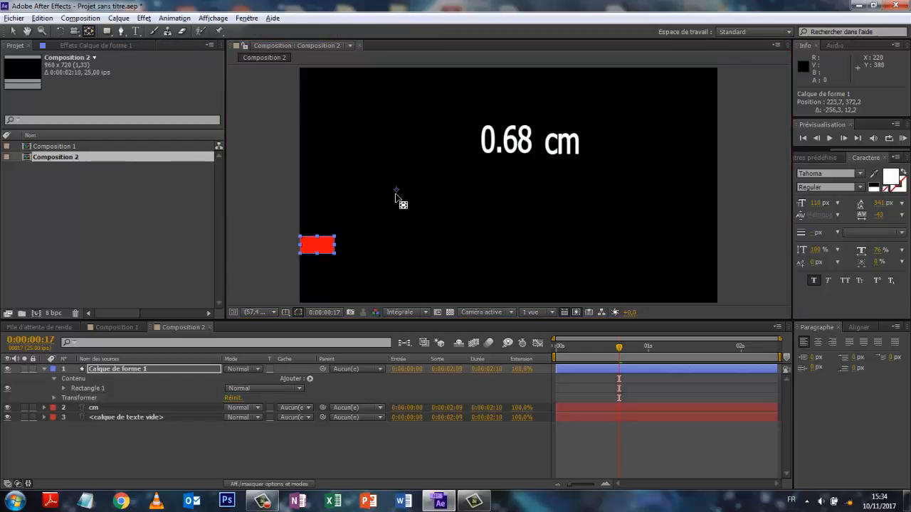
left_click_drag(397, 191, 324, 255)
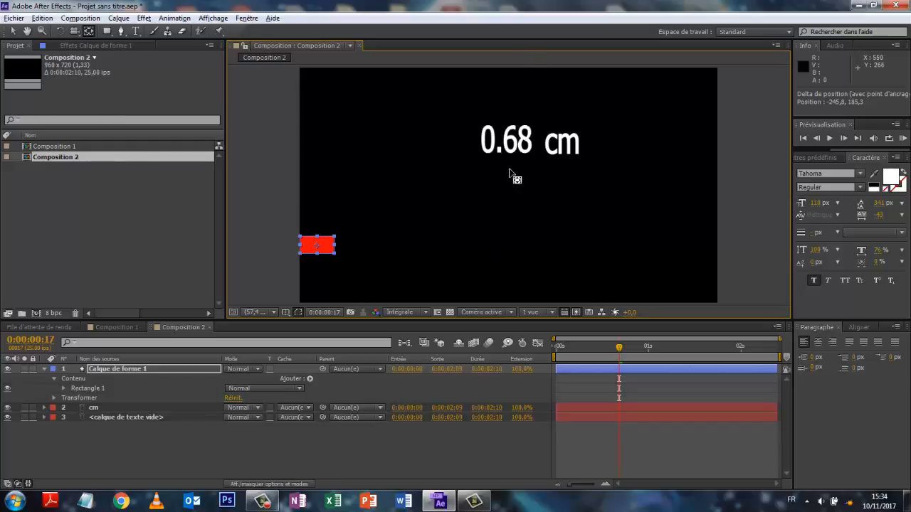
- Return to the first frame, show only the shape layer's Scale property and unlink its width and height proportions
left_click_drag(619, 347, 541, 354)
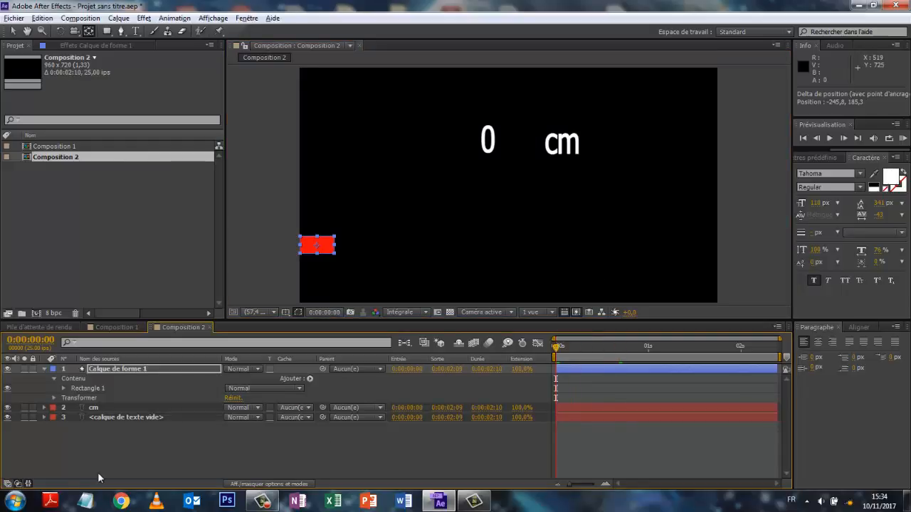
left_click(53, 378)
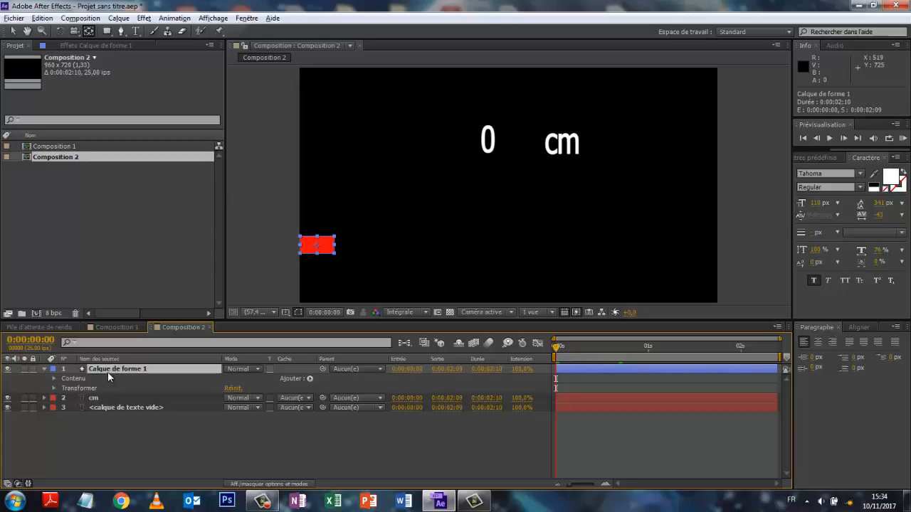
key("s")
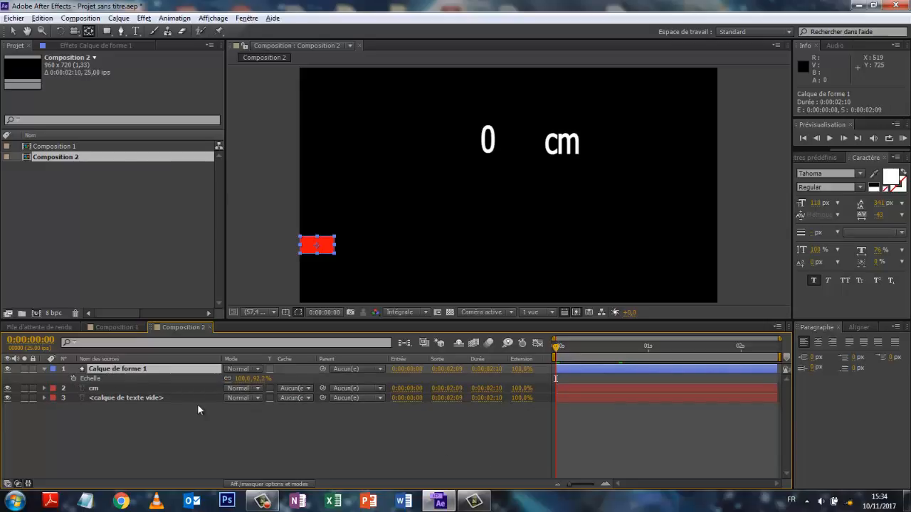
left_click(229, 379)
left_click(74, 379, "alt")
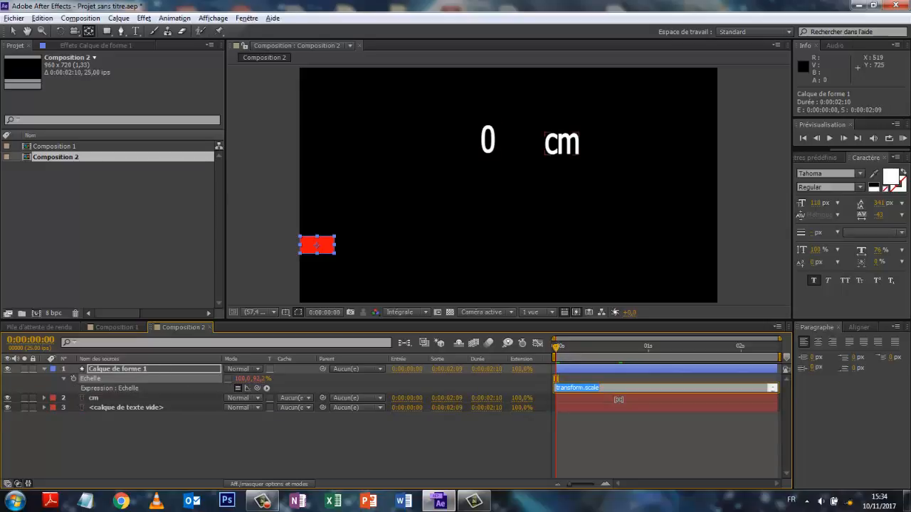
key("BackSpace")
left_click_drag(618, 399, 582, 410)
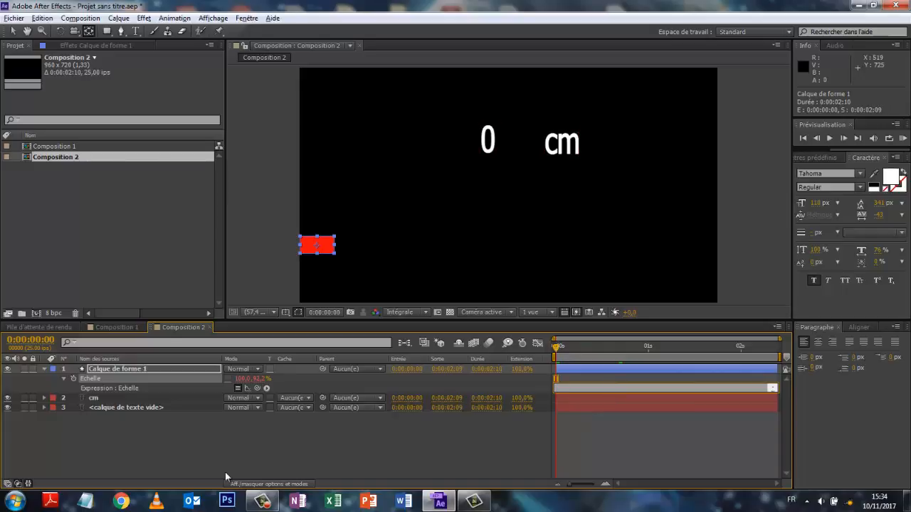
left_click(267, 504)
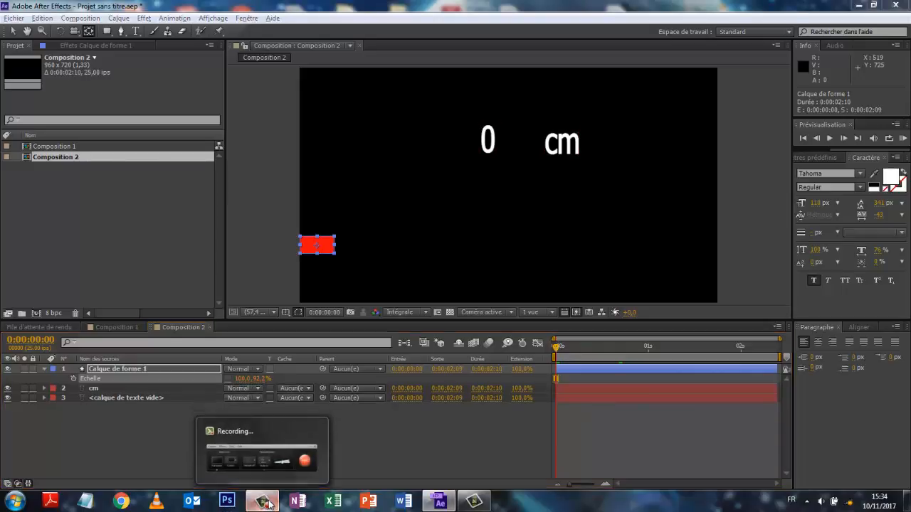
left_click(586, 399)
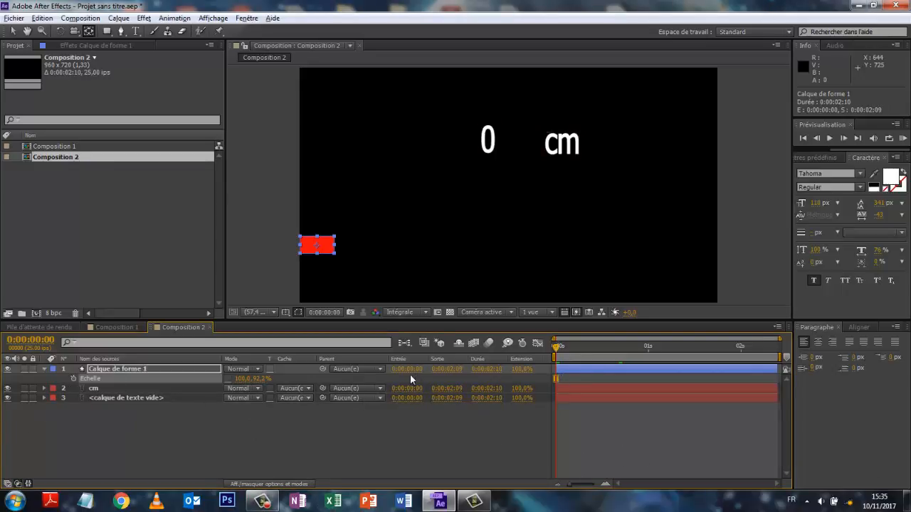
- Add the expression [(value*time)[0],value[1]] to the shape layer's Scale so only its width grows with time
left_click(73, 378, "alt")
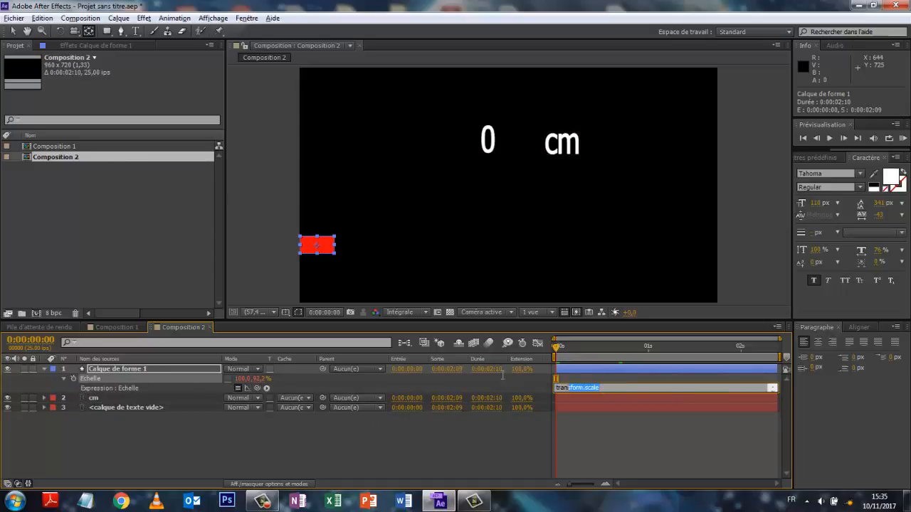
key("BackSpace")
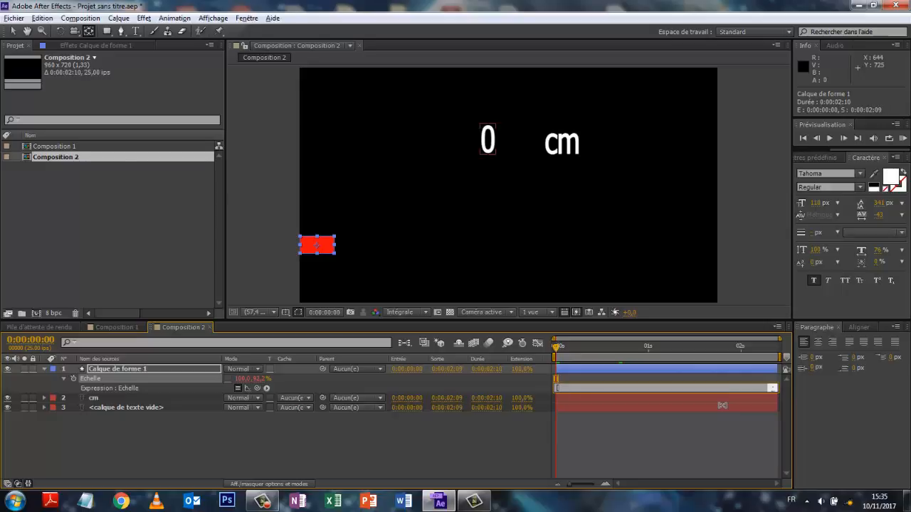
type("[(valu")
type("e*time")
type("[0")
type("]")
type(",value")
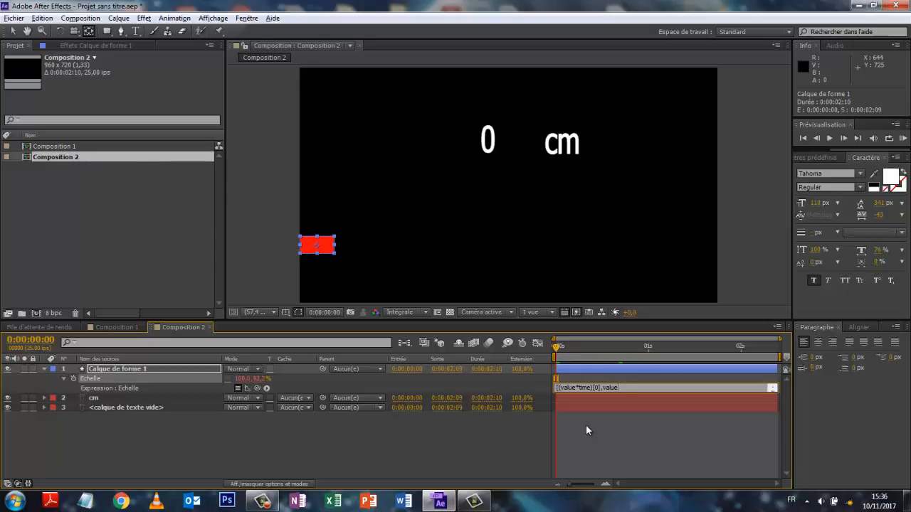
type("[1")
type("]")
left_click(491, 446)
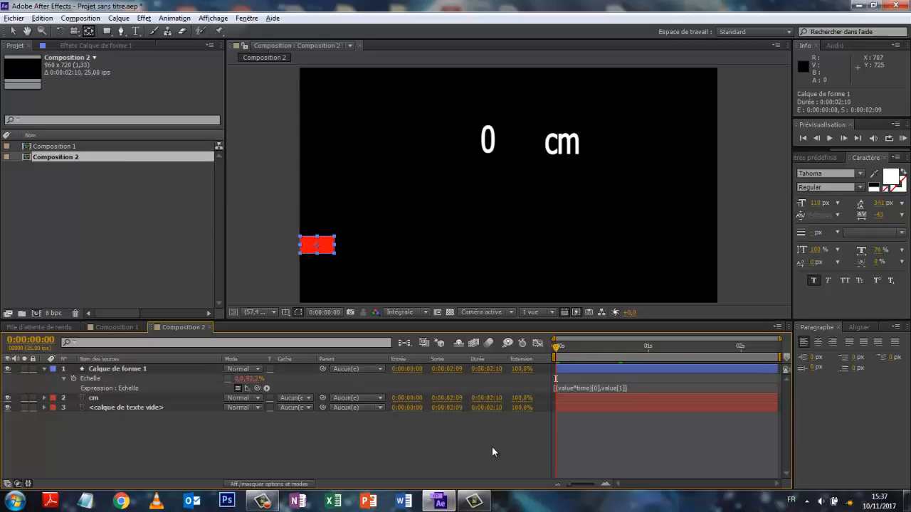
- Preview the growing bar and park the playhead at frame 20
key("space")
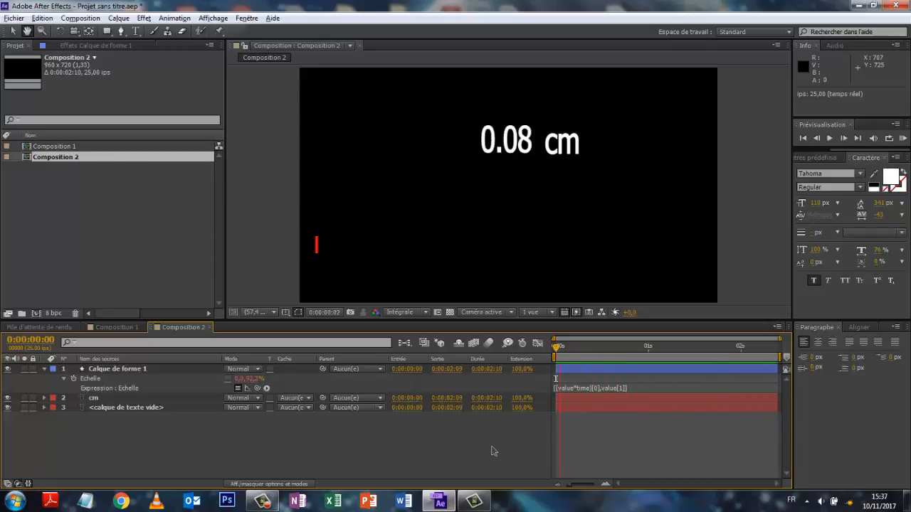
key("space")
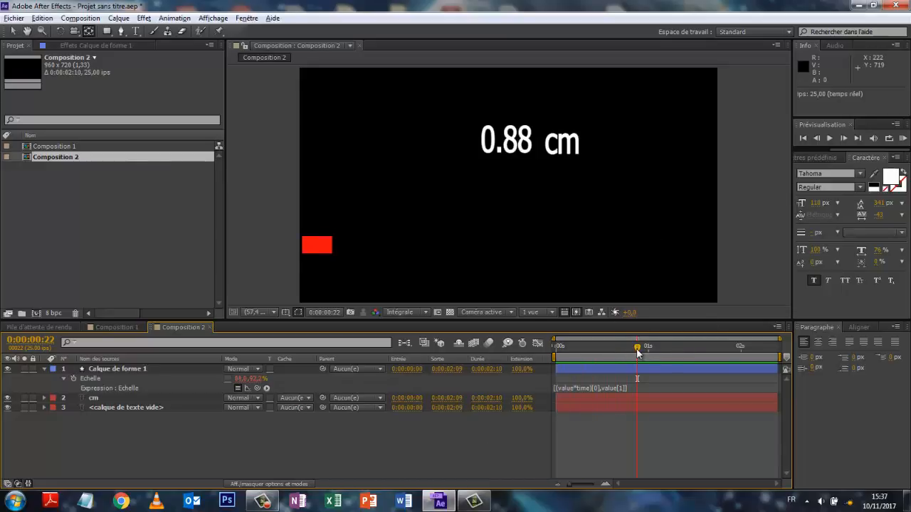
mouse_move(636, 348)
left_mouse_down()
mouse_move(561, 348)
mouse_move(629, 351)
left_mouse_up()
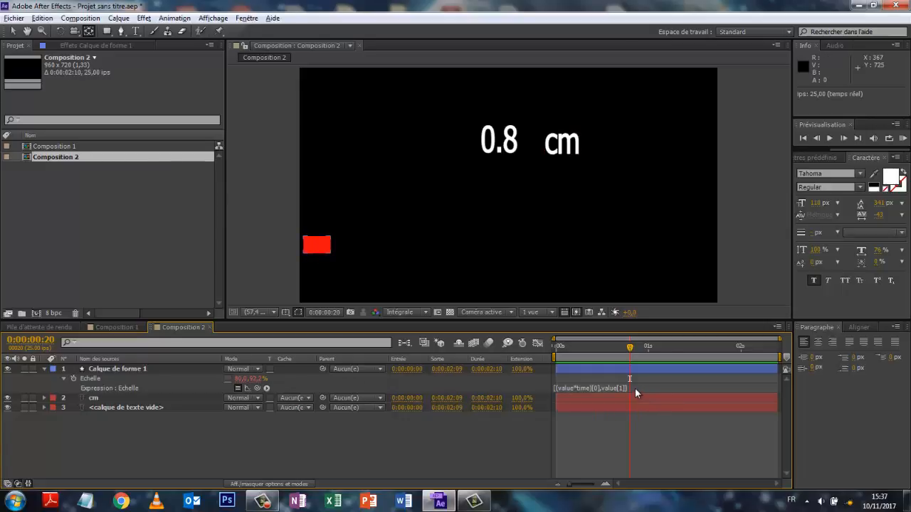
- Append *5 to the bar's Scale expression and play the composition from the start
left_click(634, 387)
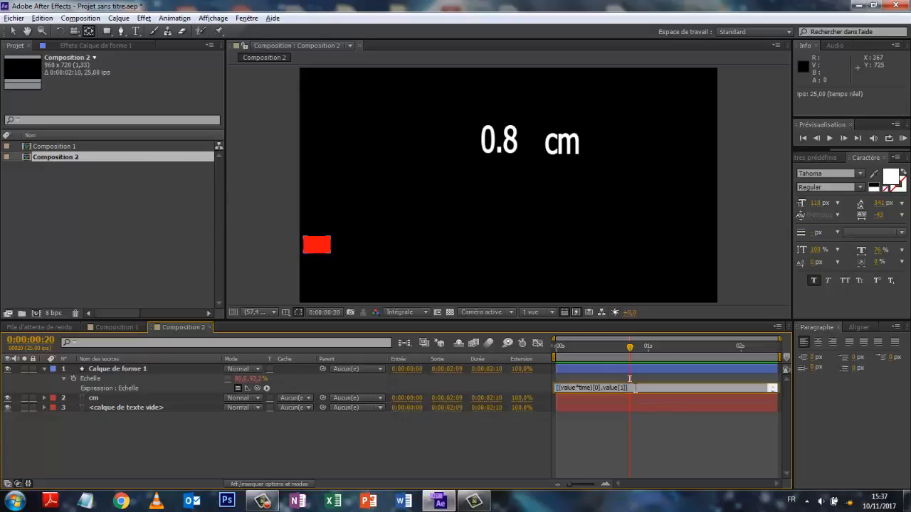
type("*5")
left_click(496, 459)
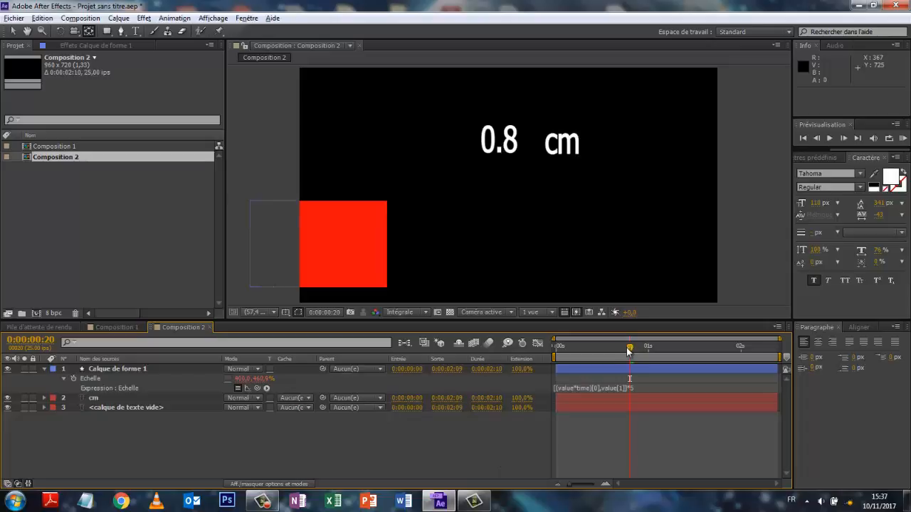
left_click_drag(629, 350, 557, 358)
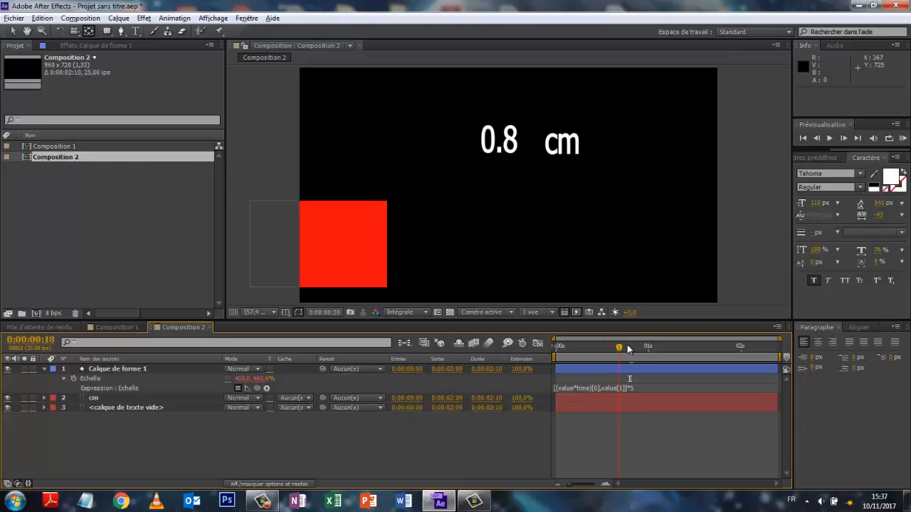
key("space")
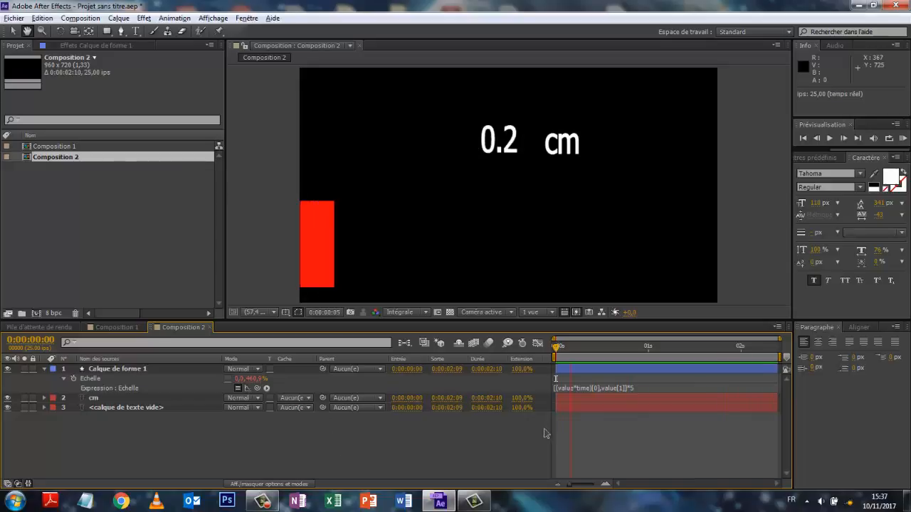
key("space")
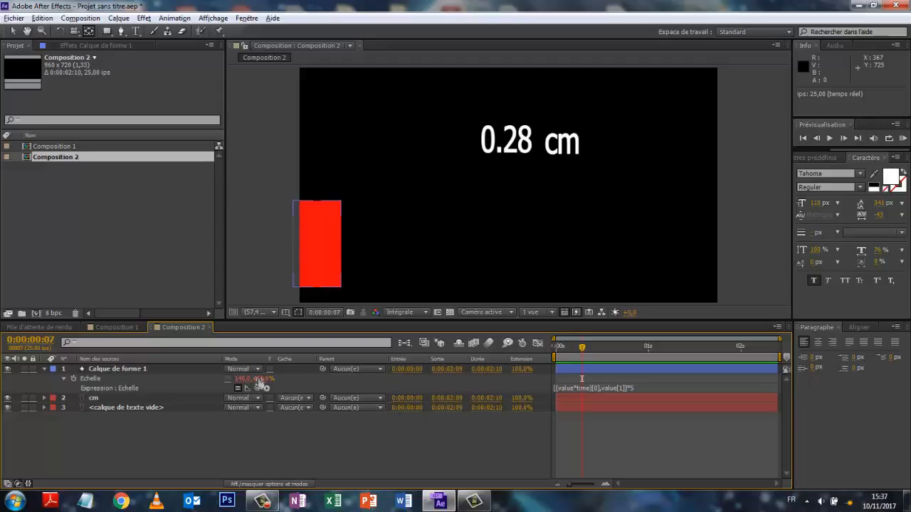
- Reduce the bar's vertical scale to about 120.9% and preview the animation
mouse_move(259, 380)
left_mouse_down()
mouse_move(240, 381)
mouse_move(273, 399)
mouse_move(246, 382)
mouse_move(259, 382)
left_mouse_up()
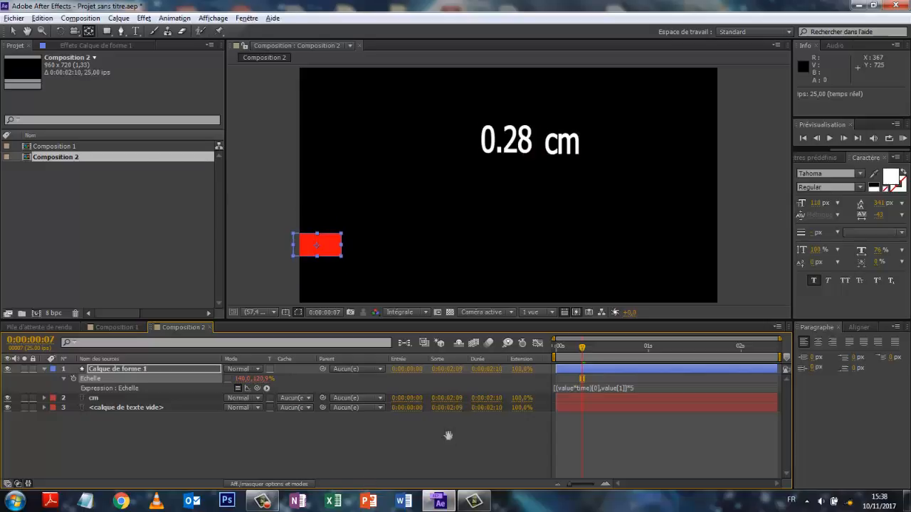
key("space")
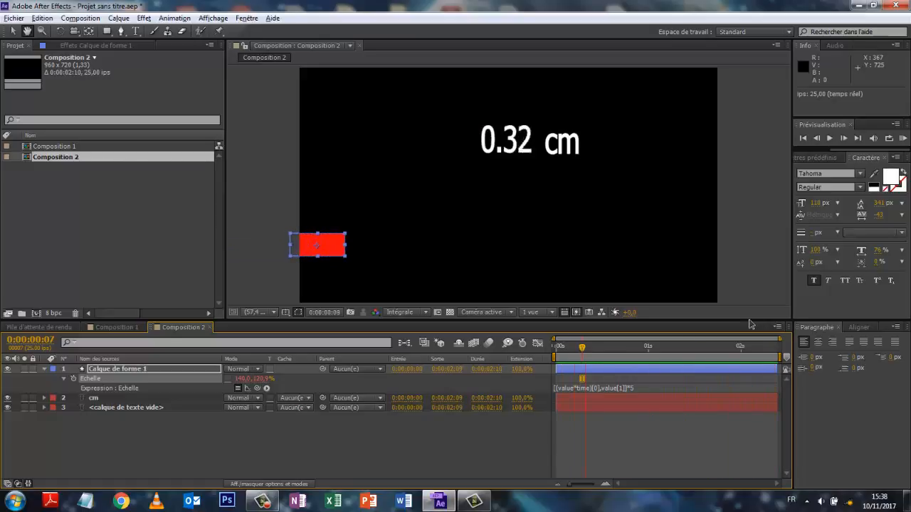
key("space")
- Change the Scale expression's multiplier to 8 and thin the bar to a vertical scale of about -78.6%
left_click(635, 388)
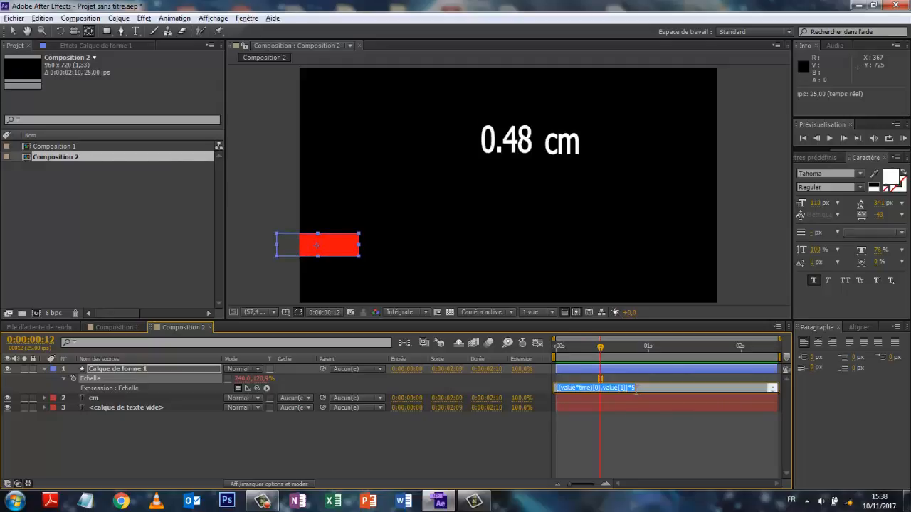
left_click(642, 385)
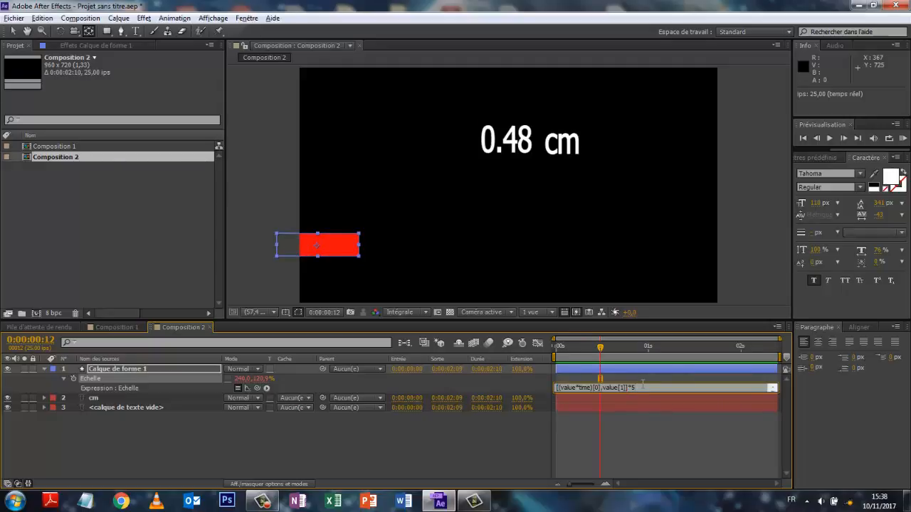
key("BackSpace")
type("8")
left_click_drag(445, 408, 443, 407)
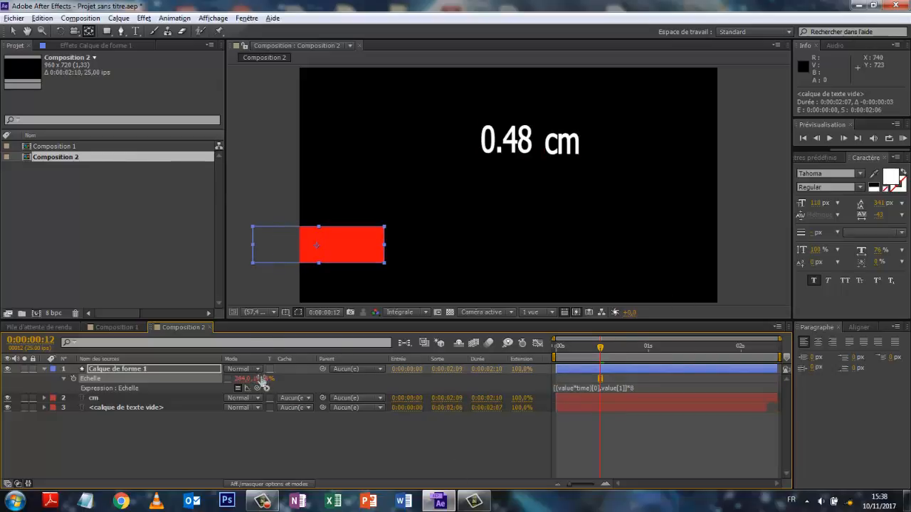
left_click_drag(258, 382, 242, 381)
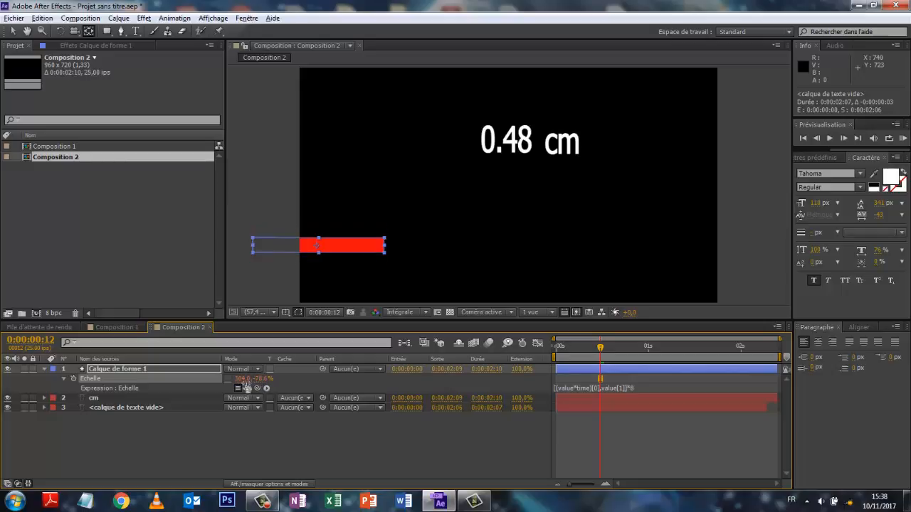
left_click(323, 450)
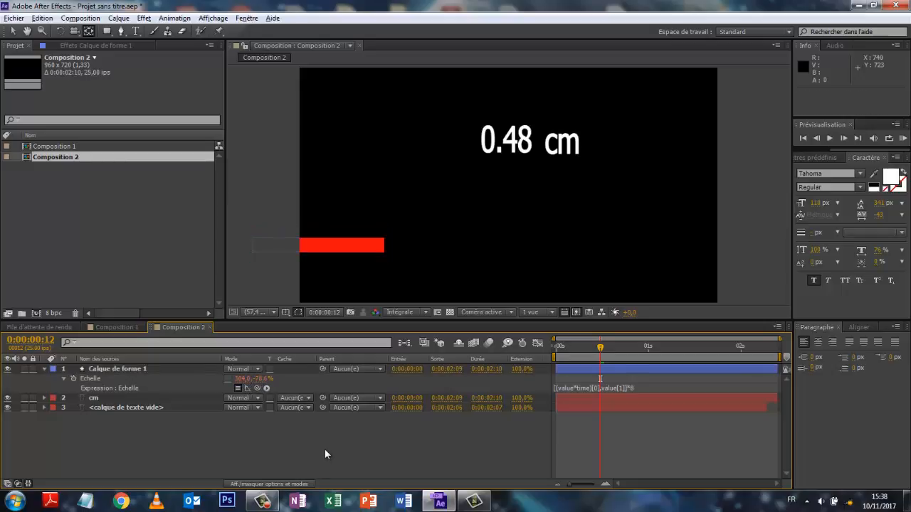
key("space")
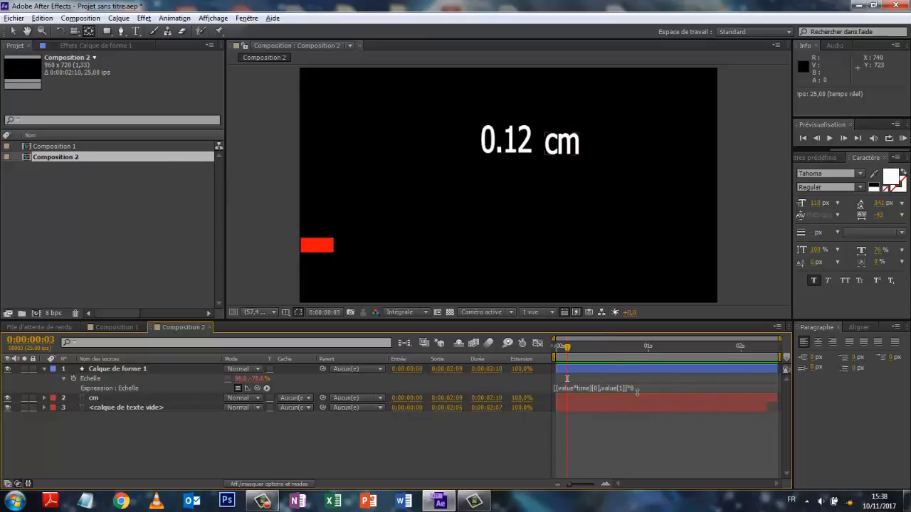
- Change the Scale expression's multiplier to 10 and adjust the bar's vertical scale to about -158.2%
left_click(636, 389)
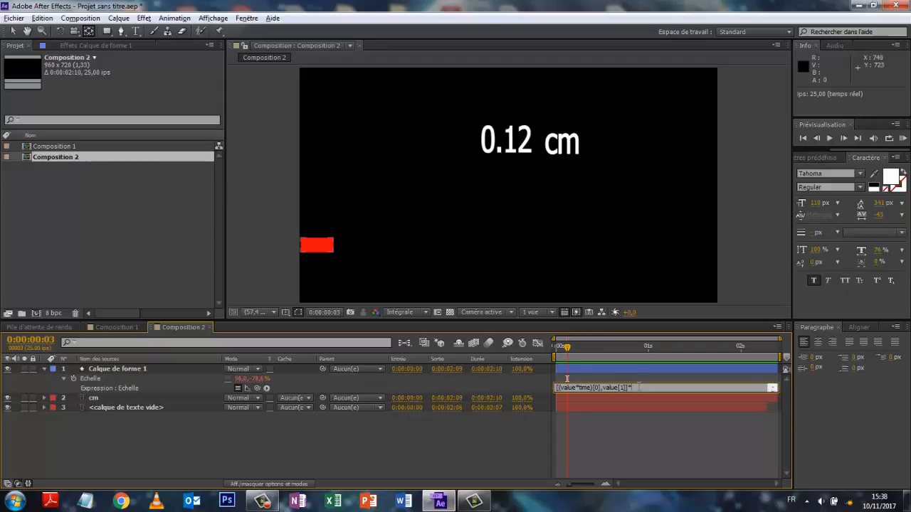
type("10")
left_click(450, 450)
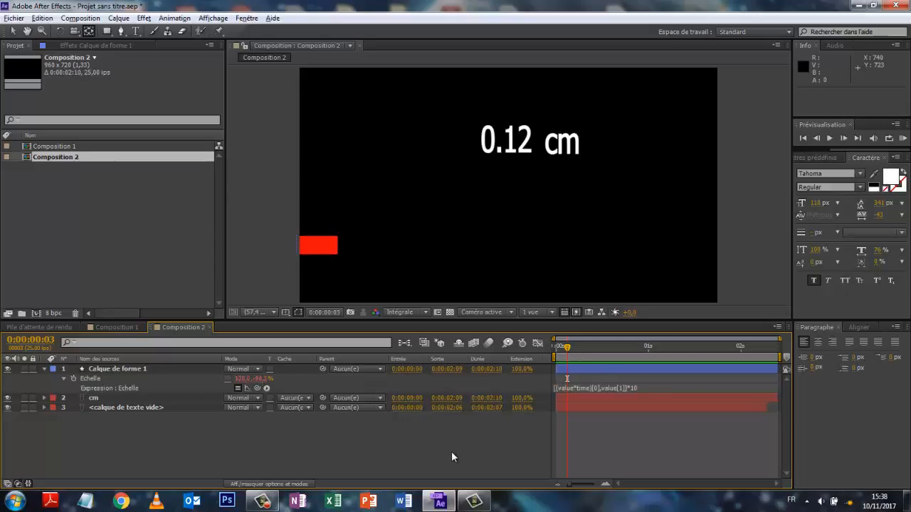
left_click(257, 378)
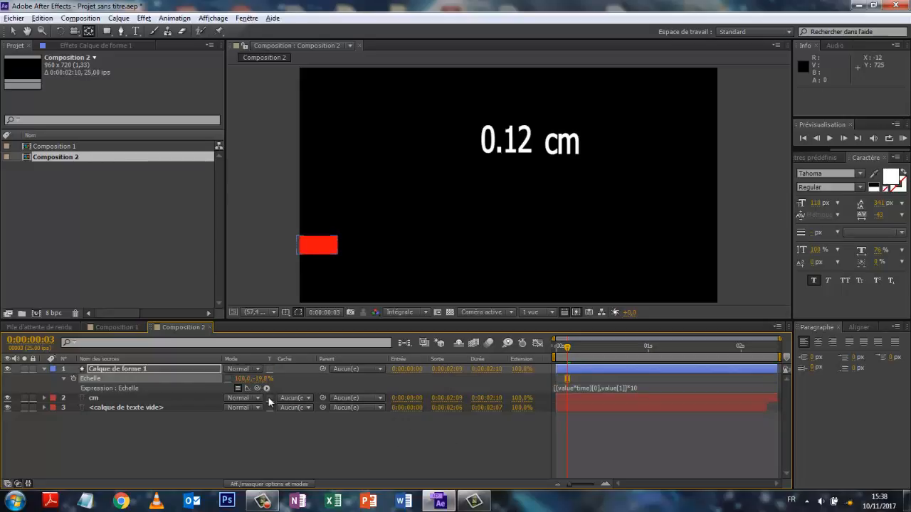
mouse_move(264, 379)
left_mouse_down()
mouse_move(278, 379)
mouse_move(265, 378)
left_mouse_up()
left_click(307, 451)
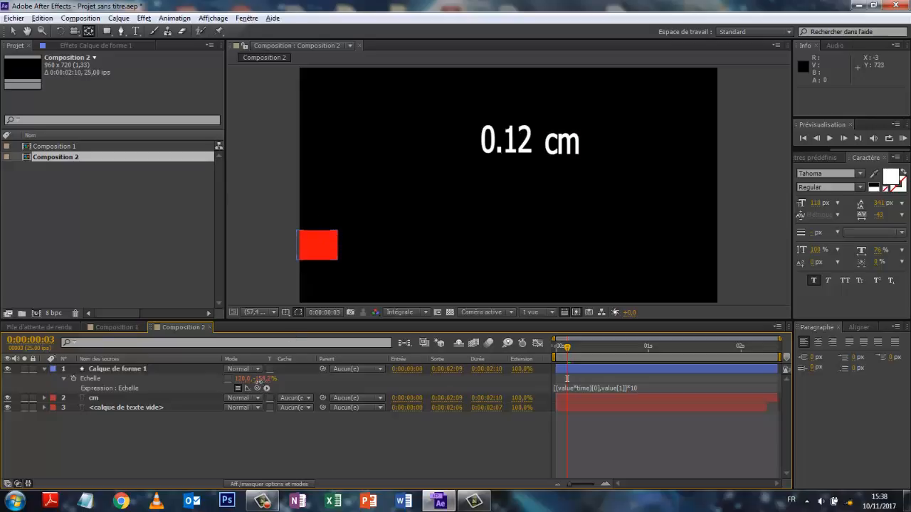
- Thin the red bar to a vertical scale of about -85.9%, keeping its horizontal size
mouse_move(263, 381)
left_mouse_down()
mouse_move(279, 379)
mouse_move(253, 385)
left_mouse_up()
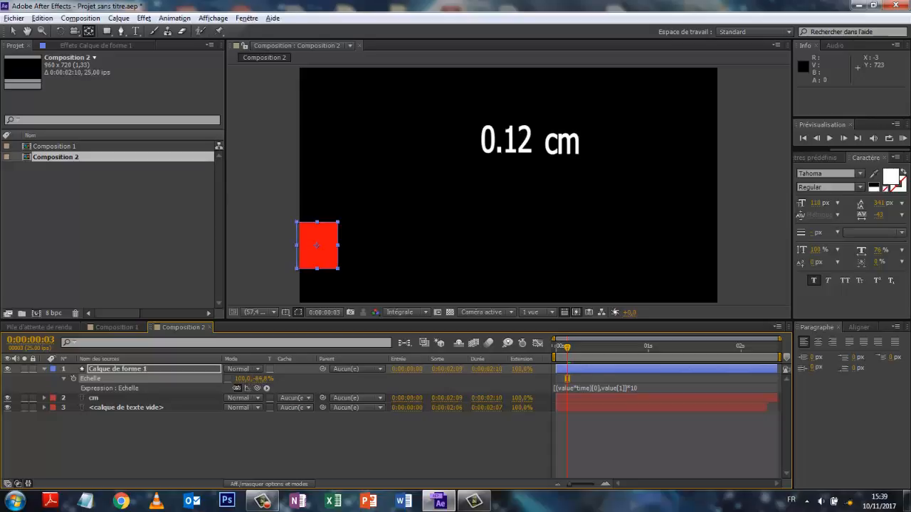
left_click_drag(253, 386, 238, 386)
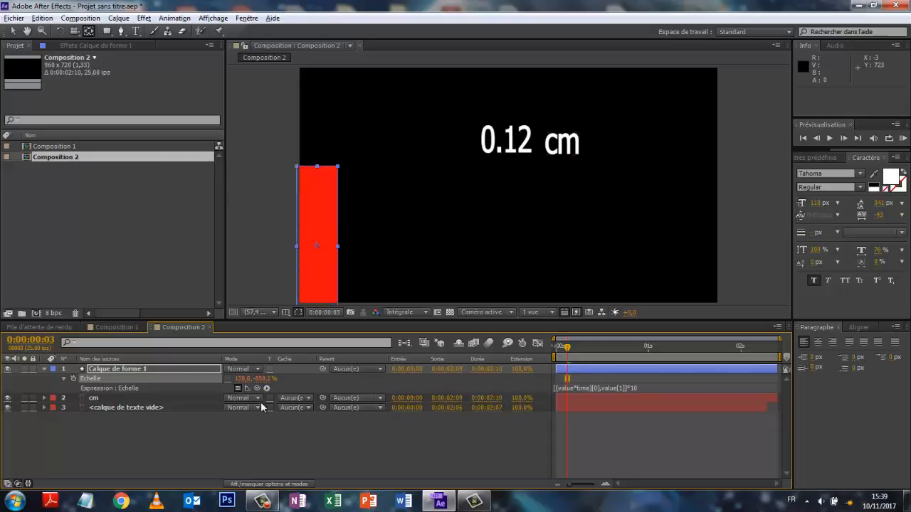
left_click(12, 31)
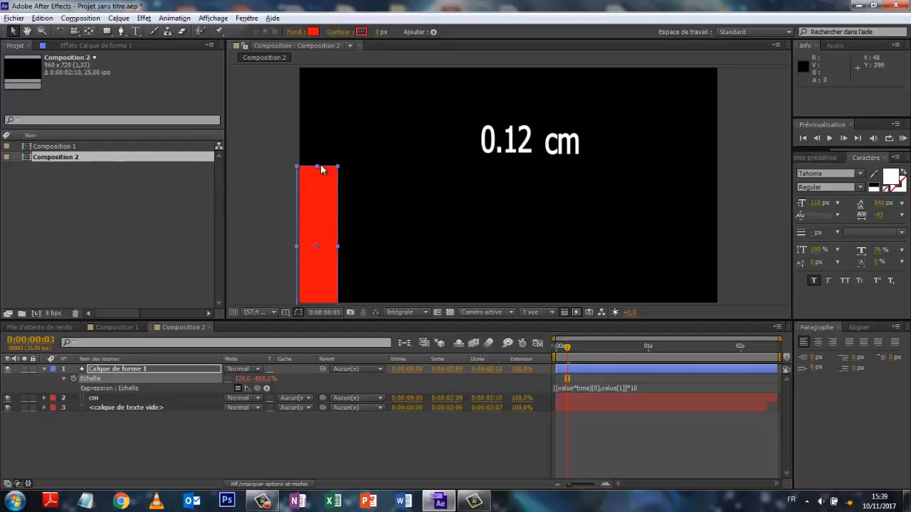
left_click_drag(316, 166, 316, 237)
left_click(309, 455)
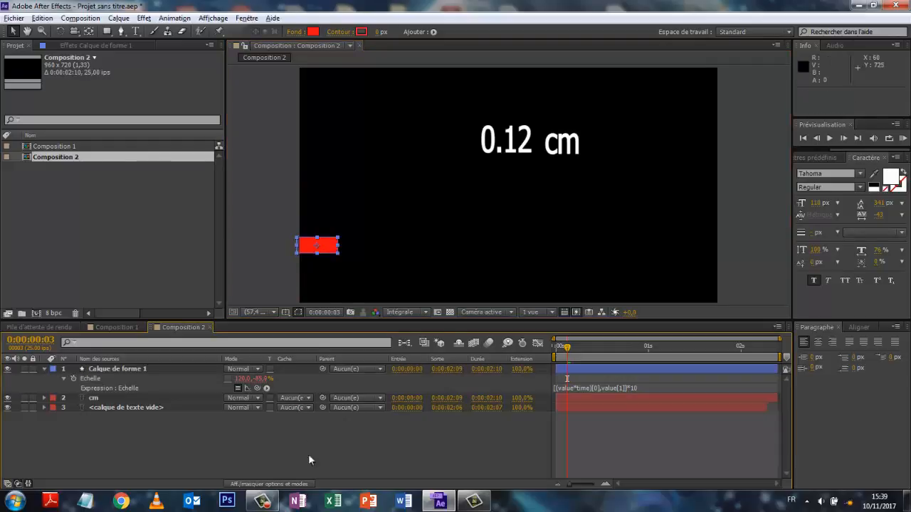
- Preview the animation, inspect frames 19 and 22, and replay from the start to compare the bar's growth with the counter
key("space")
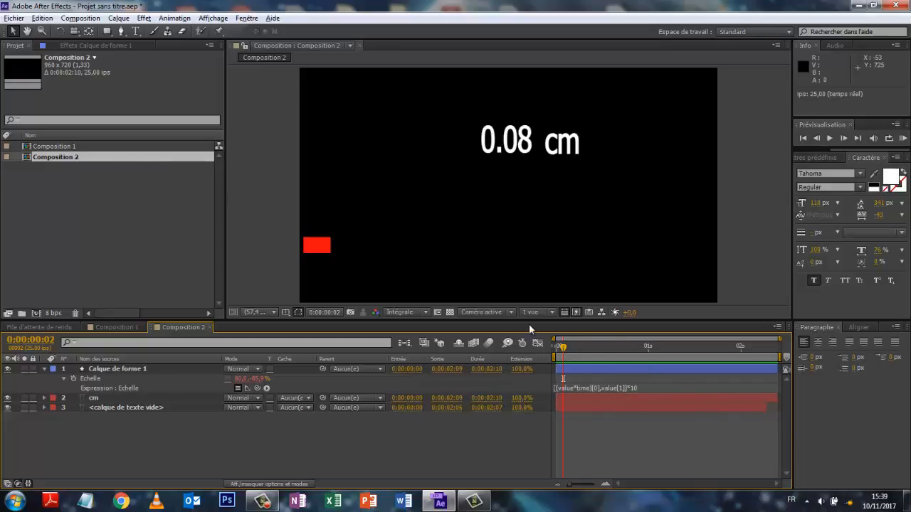
left_click(626, 347)
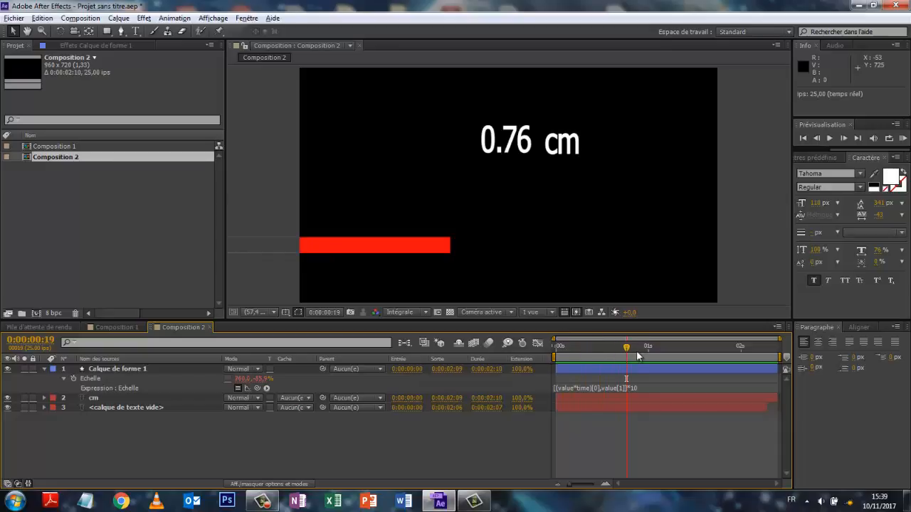
left_click(636, 349)
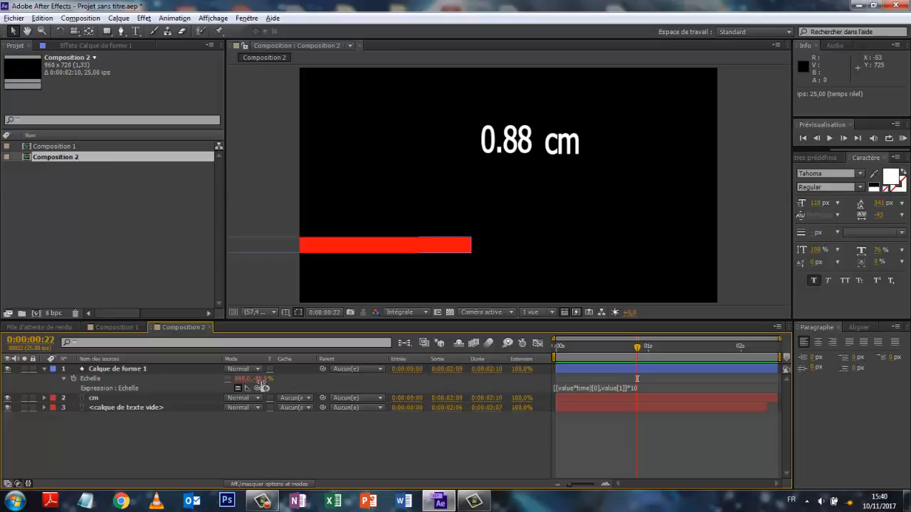
left_click_drag(637, 348, 518, 385)
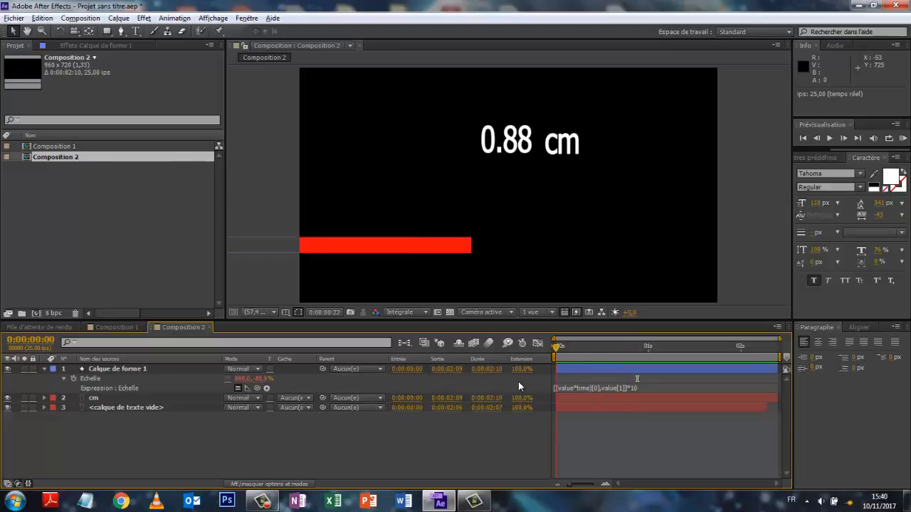
key("space")
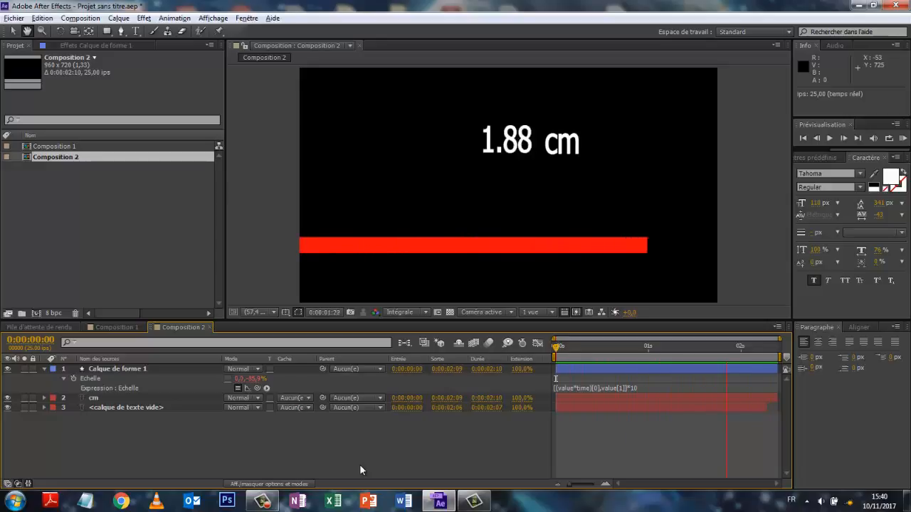
key("space")
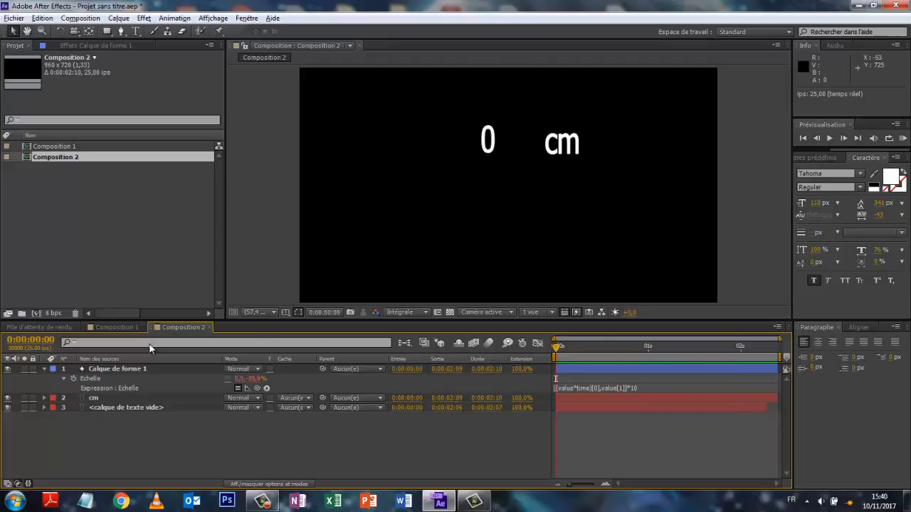
- Expand the empty text layer's properties to show its Source Text expression
left_click(44, 408)
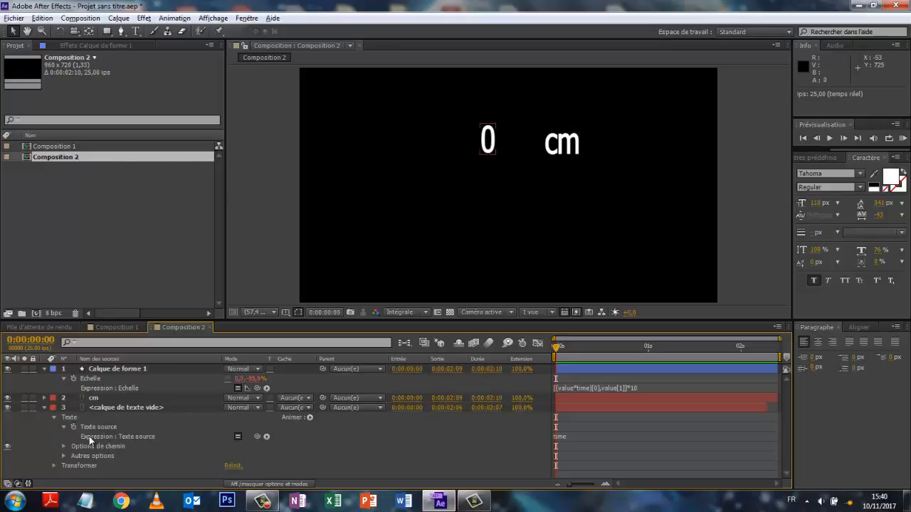